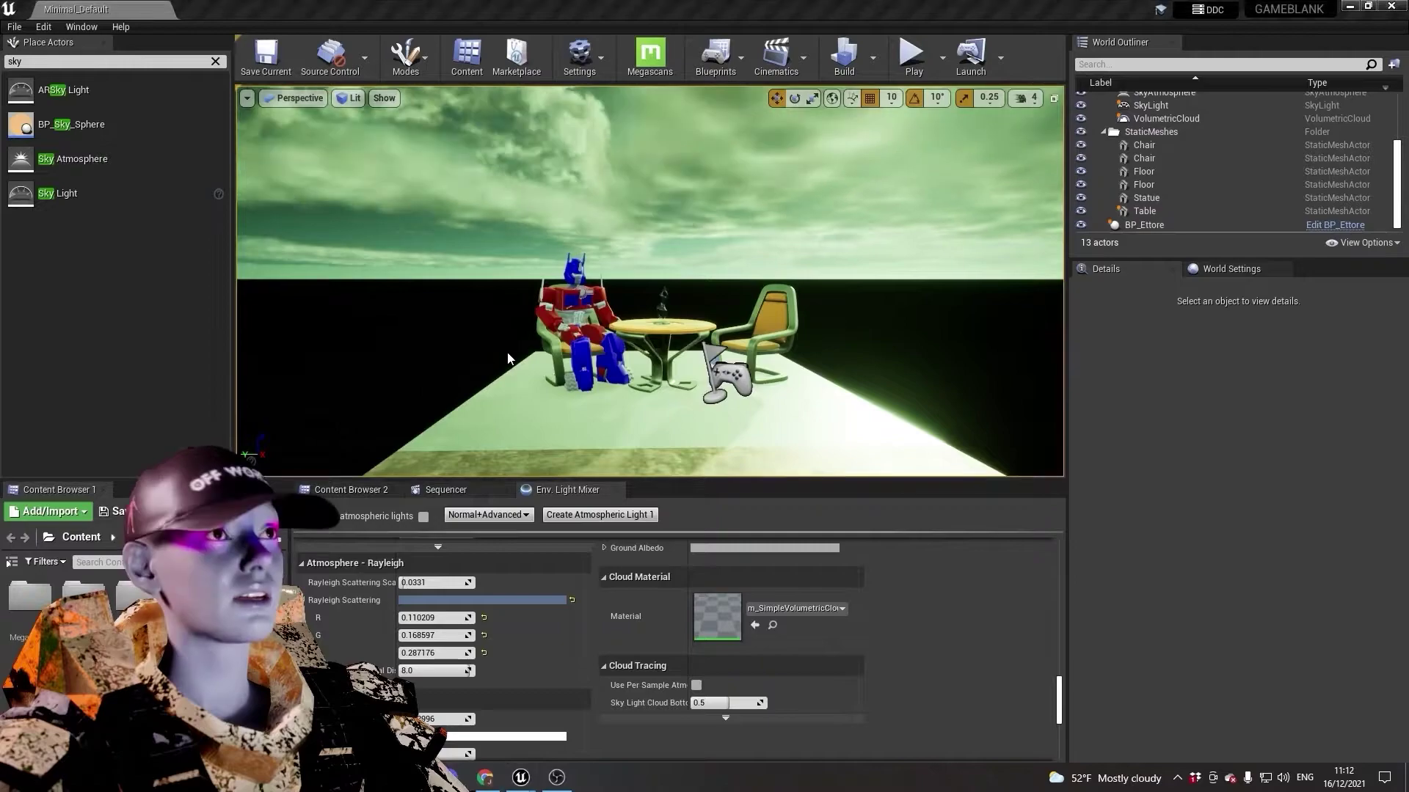
Launch the Quixel Bridge application.
key(super)
text(bridge)
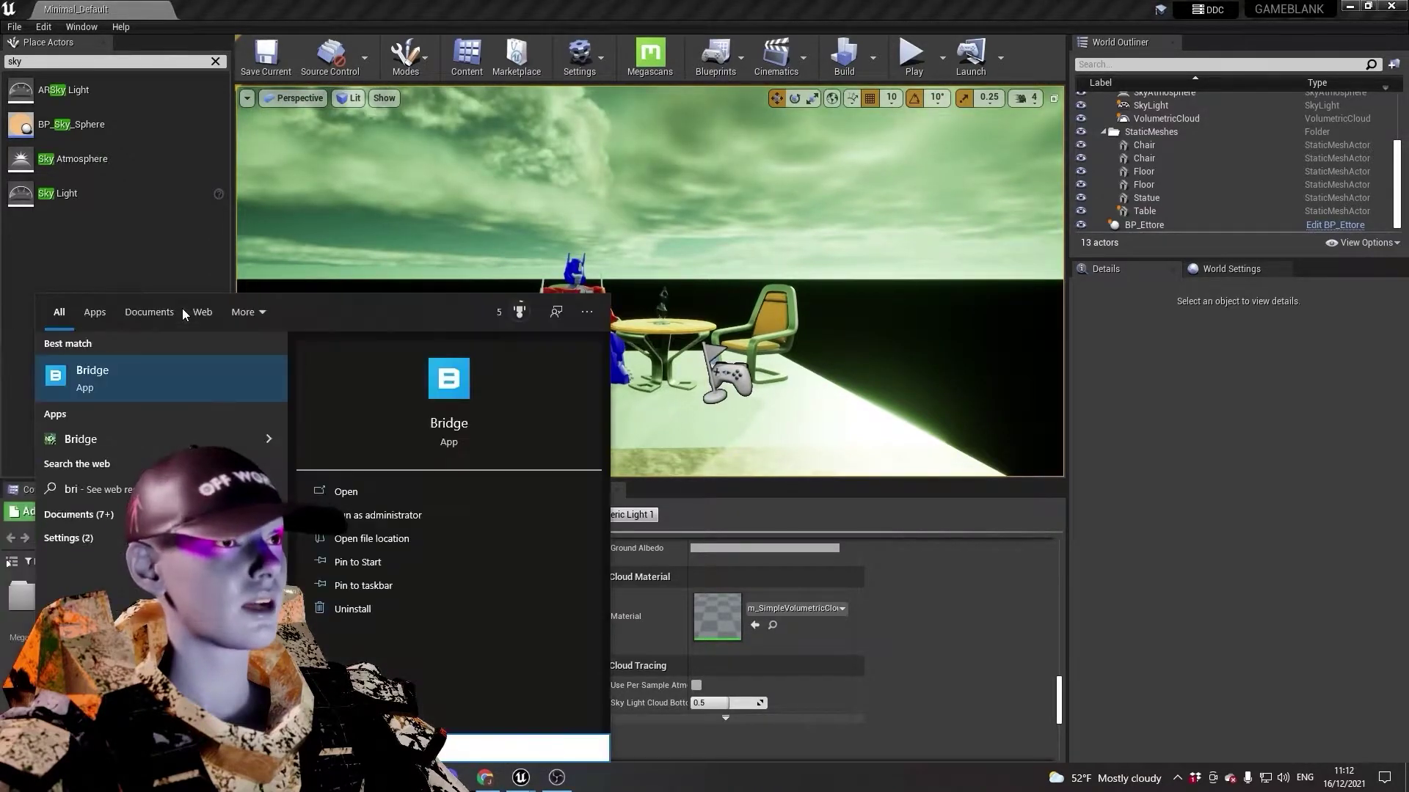
click(200, 373)
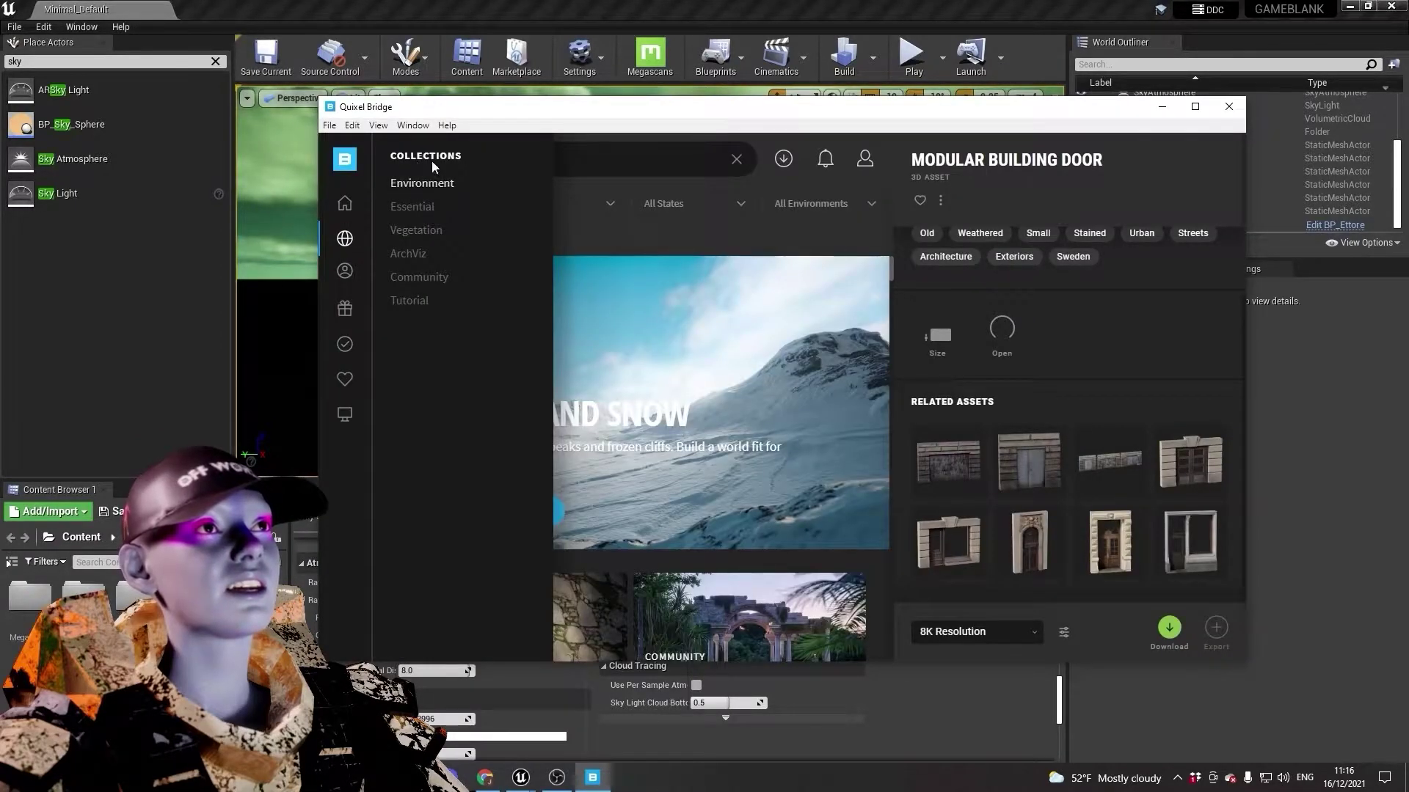
Browse the assets of the City Street collection under Environment / Urban.
click(414, 189)
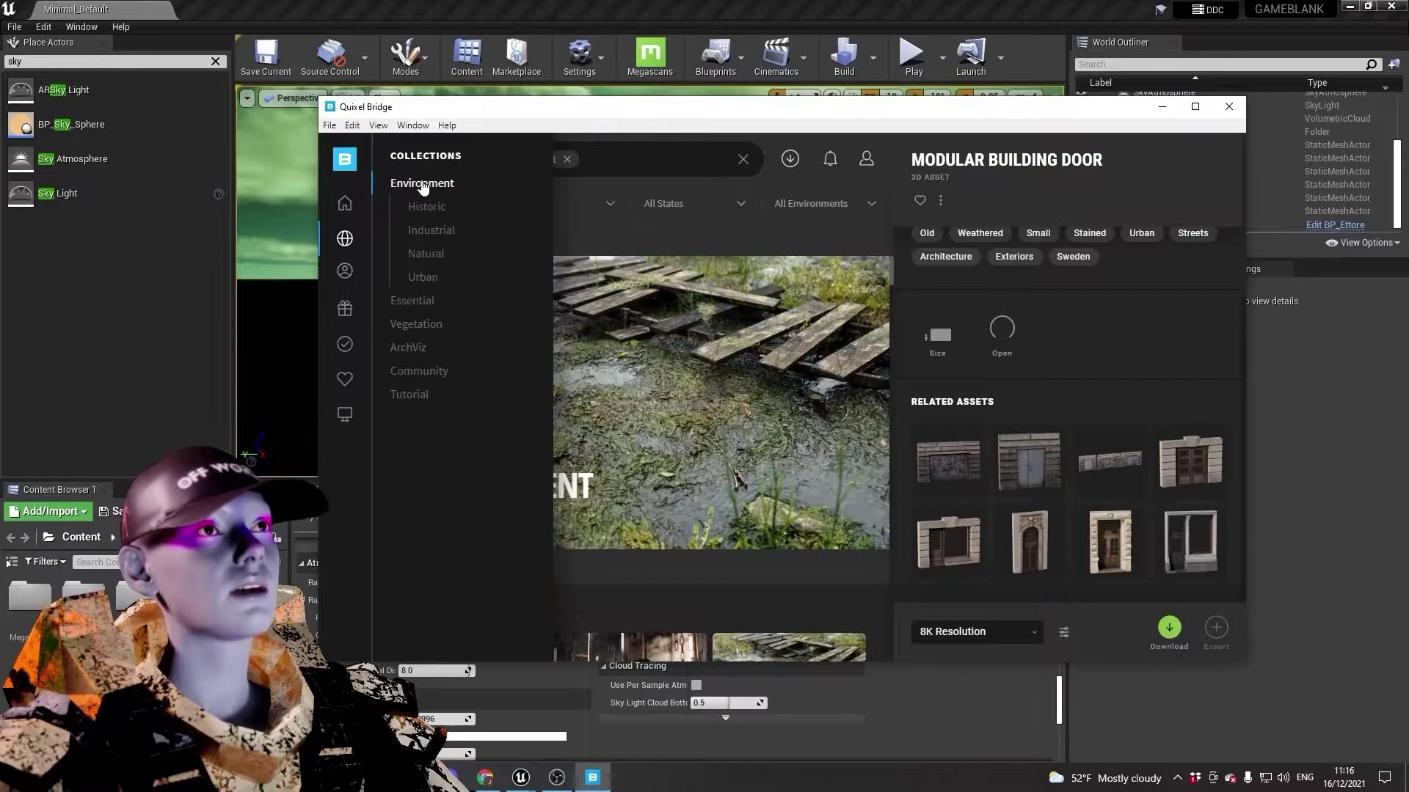
click(431, 277)
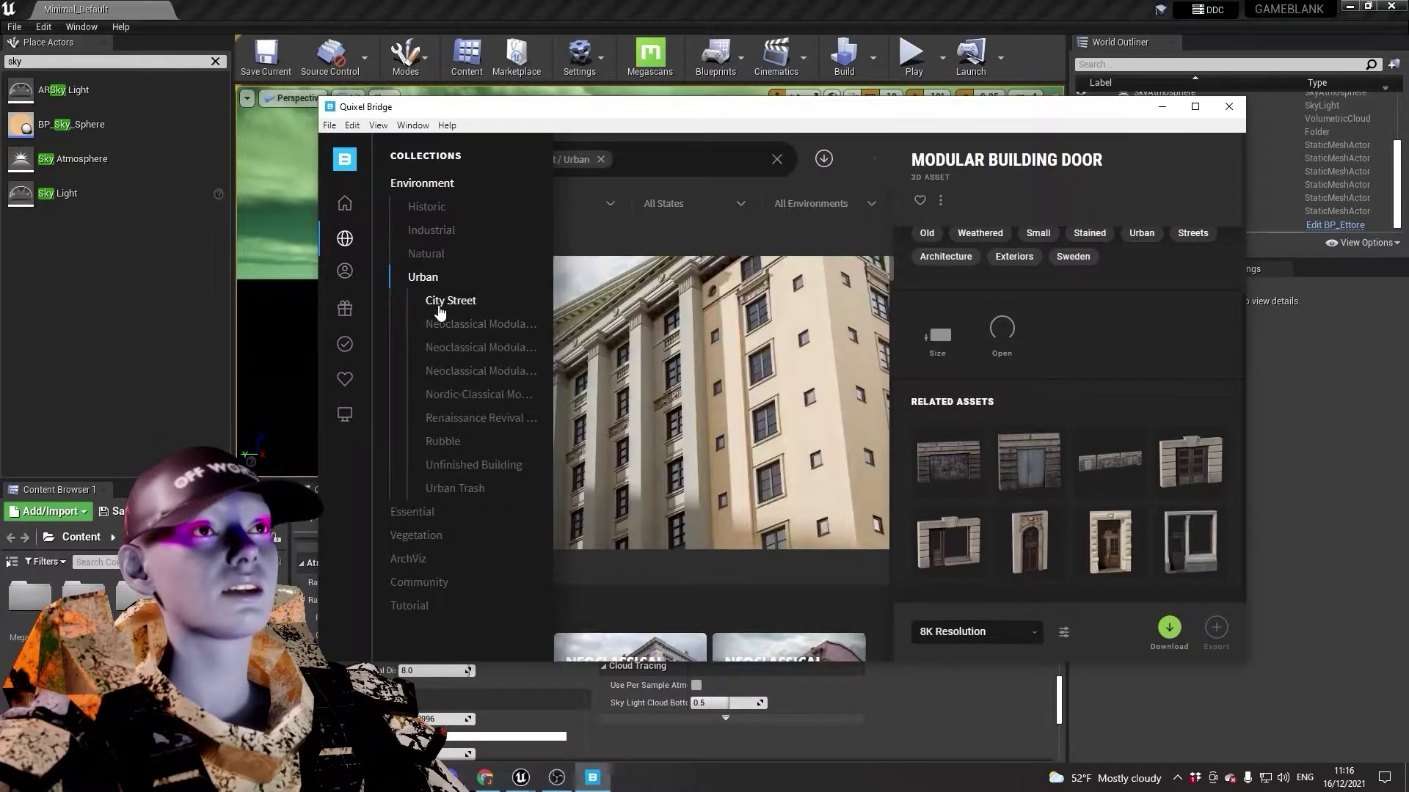
click(450, 300)
scroll(594, 406, down, 10)
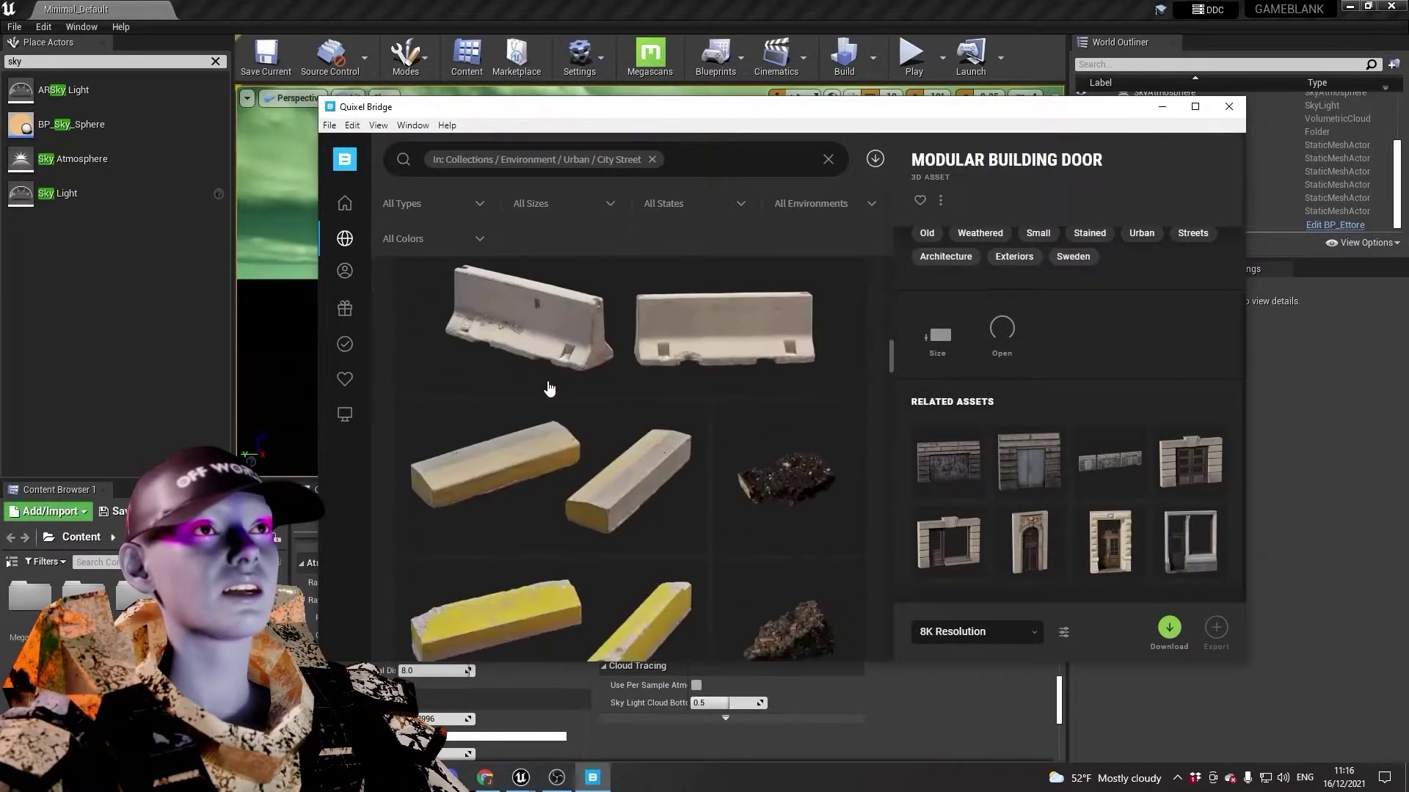
scroll(554, 387, down, 8)
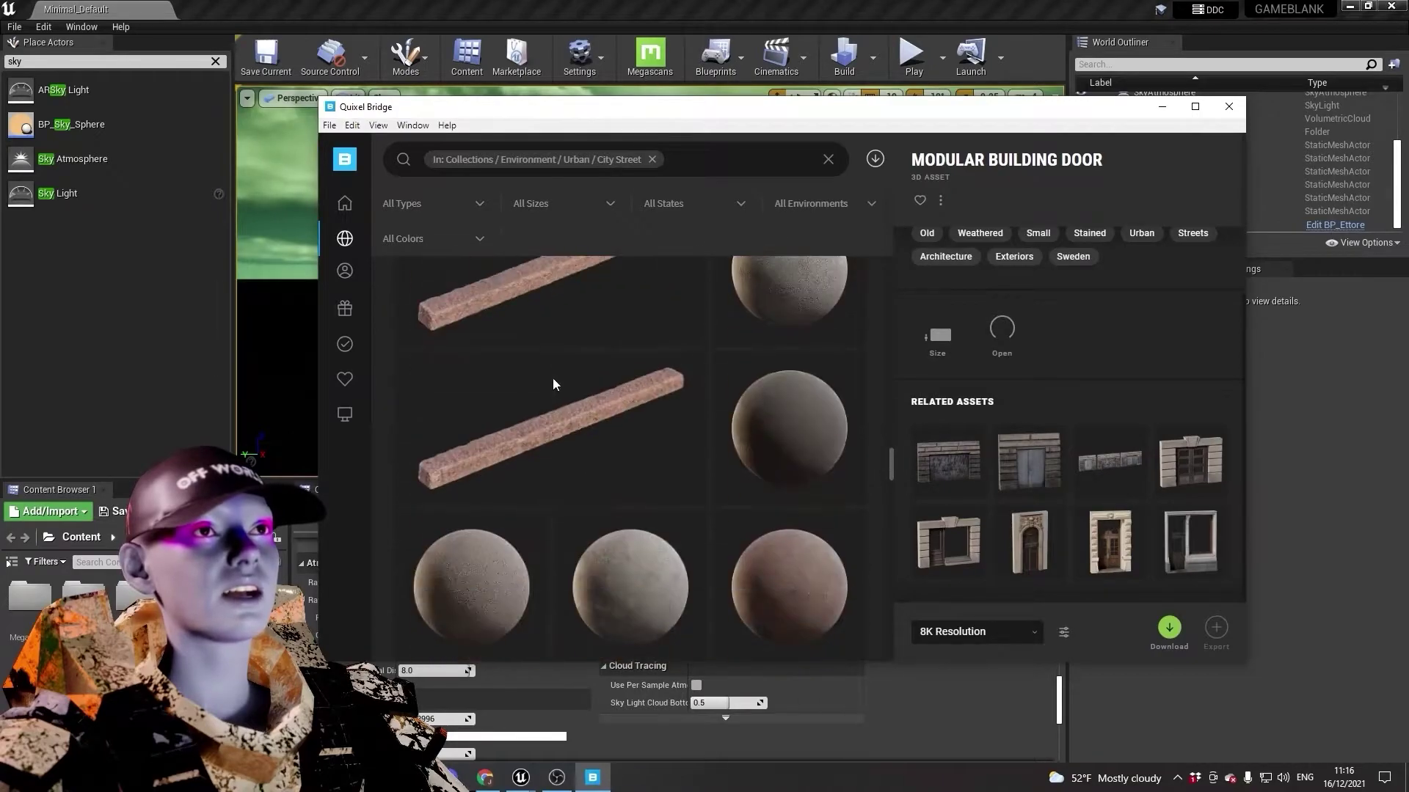
scroll(556, 386, down, 8)
Open the Renaissance Revival Modular Building collection under Environment / Urban and look through its assets.
mouse_move(352, 245)
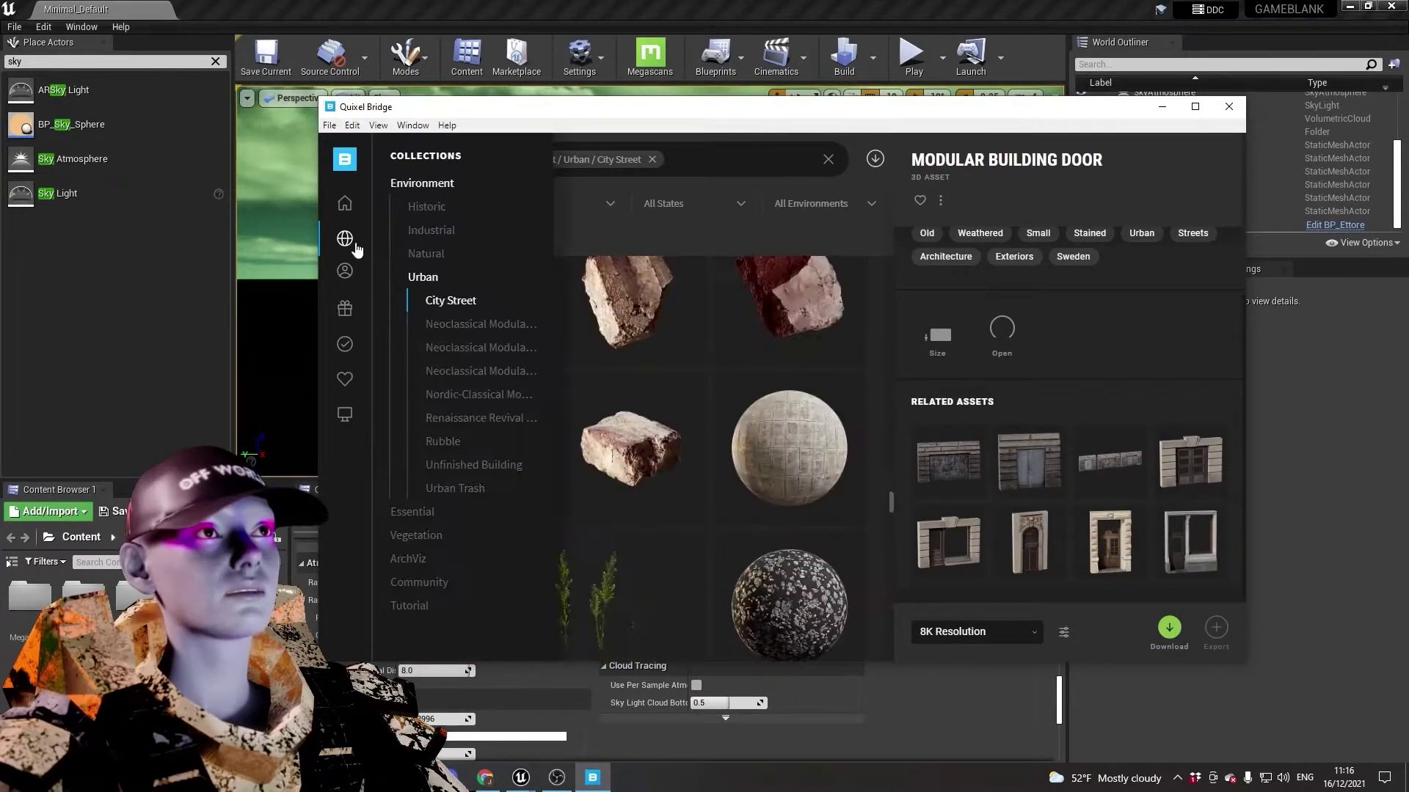
click(422, 184)
click(434, 183)
click(432, 279)
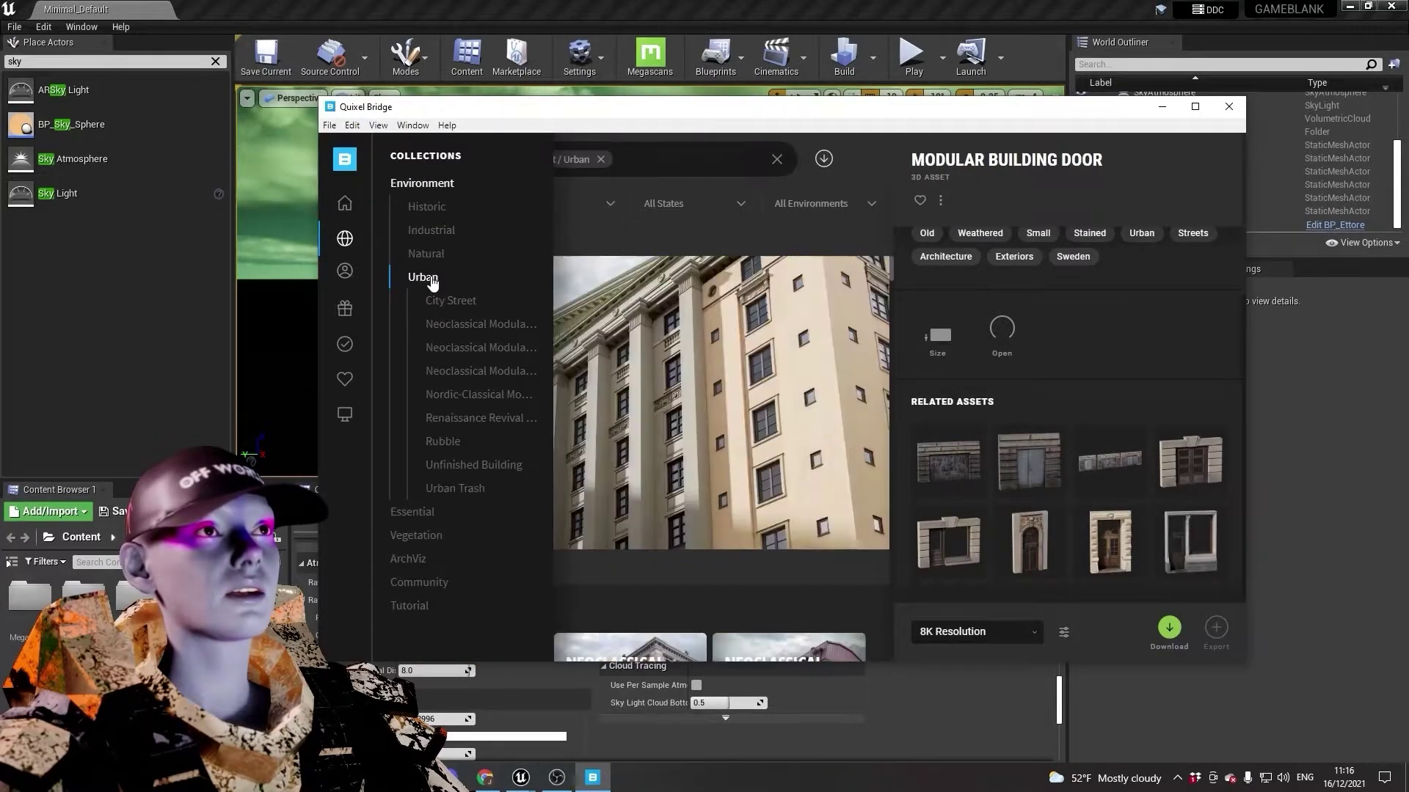
click(477, 417)
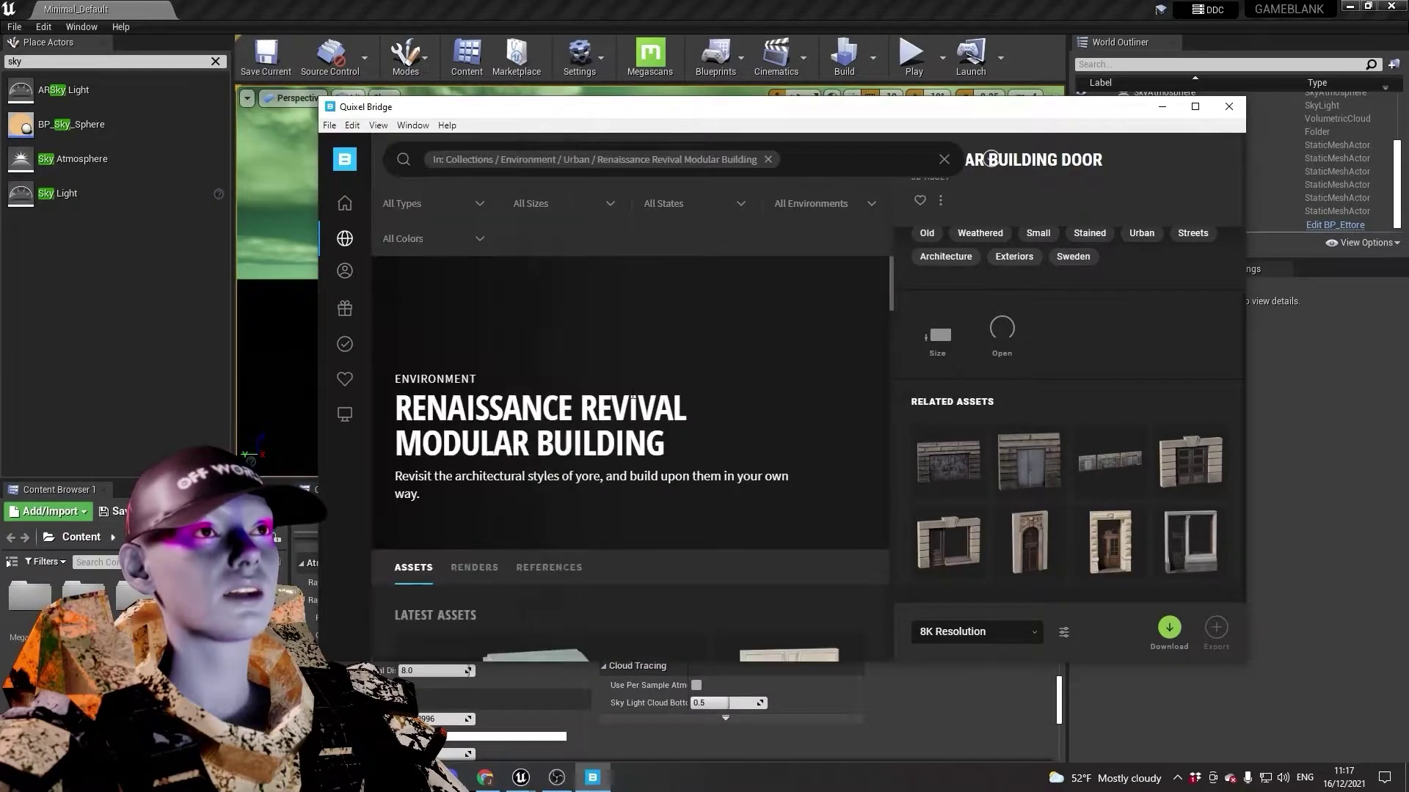
scroll(576, 363, down, 3)
scroll(558, 389, down, 5)
scroll(526, 407, up, 2)
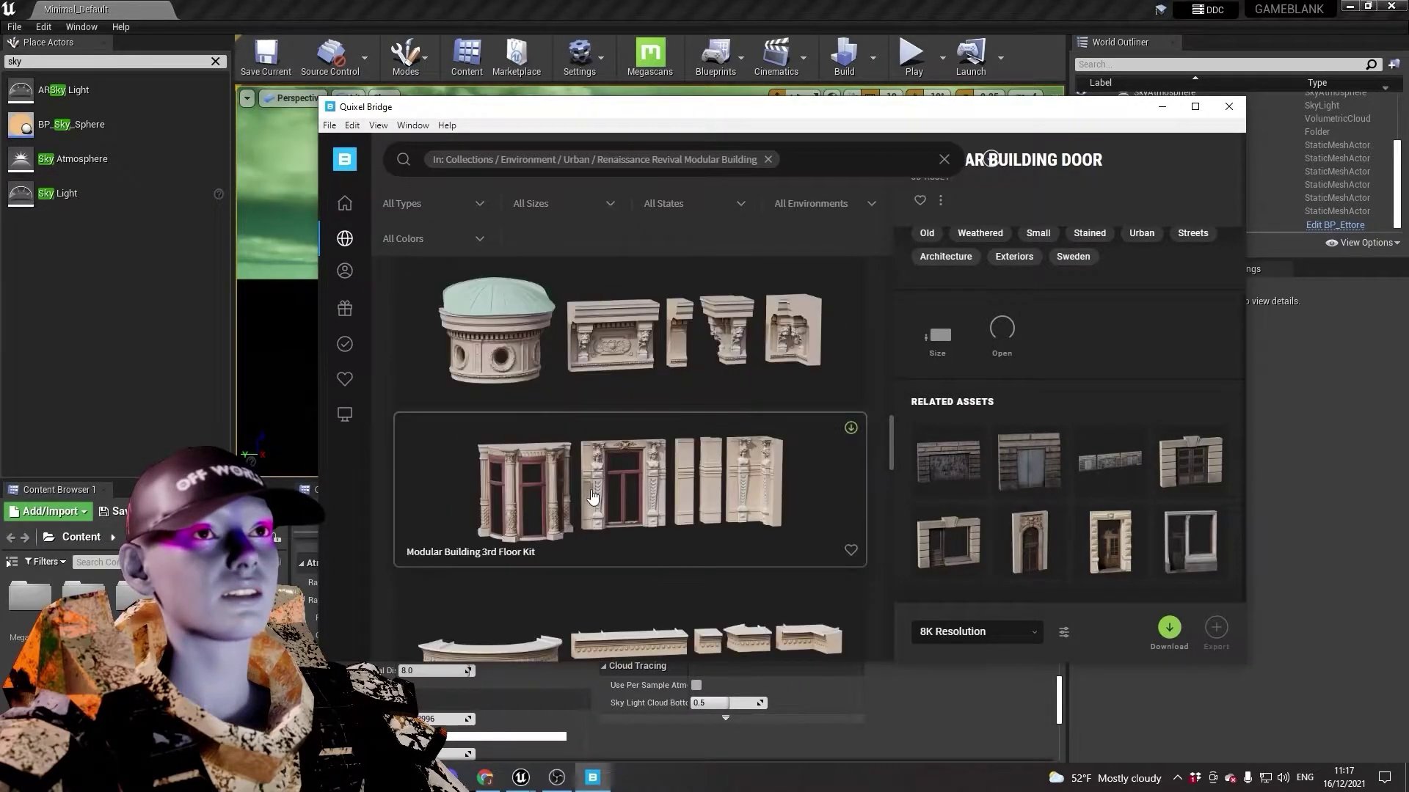
Download the Modular Building 3rd Floor Kit, another kit further down, the Modular Building Base Kit and the bay window from the collection.
click(849, 429)
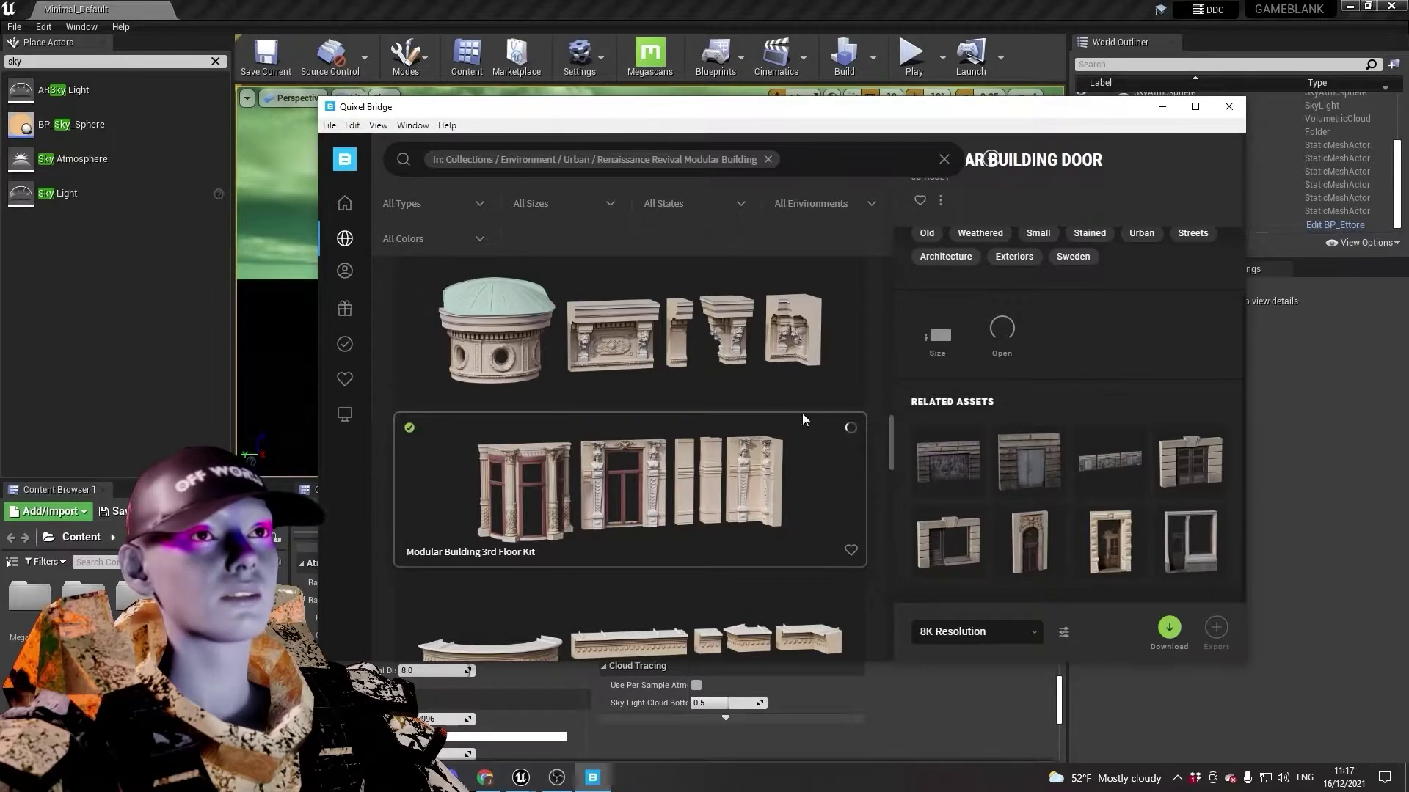
scroll(547, 481, down, 5)
scroll(581, 472, up, 2)
click(849, 368)
scroll(757, 410, down, 9)
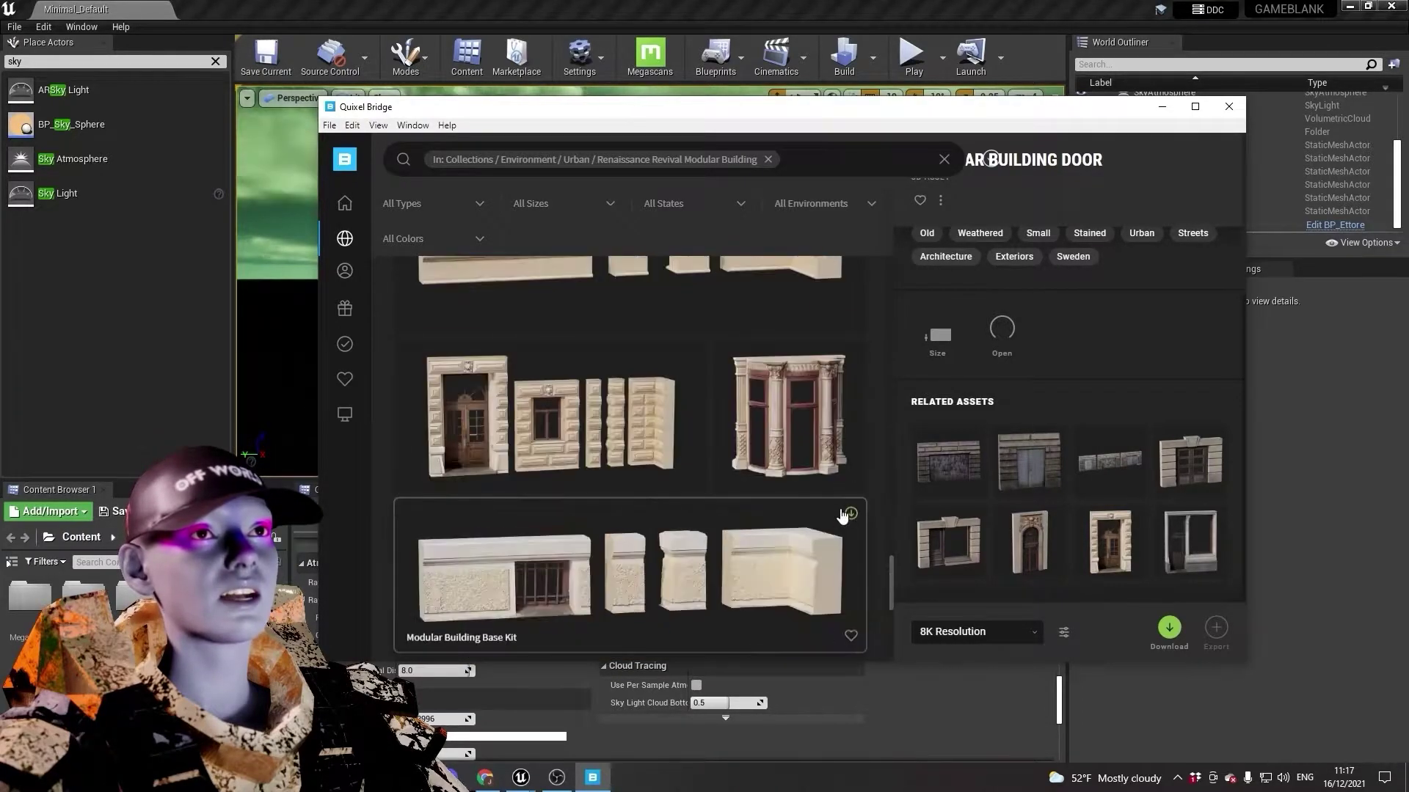
click(849, 514)
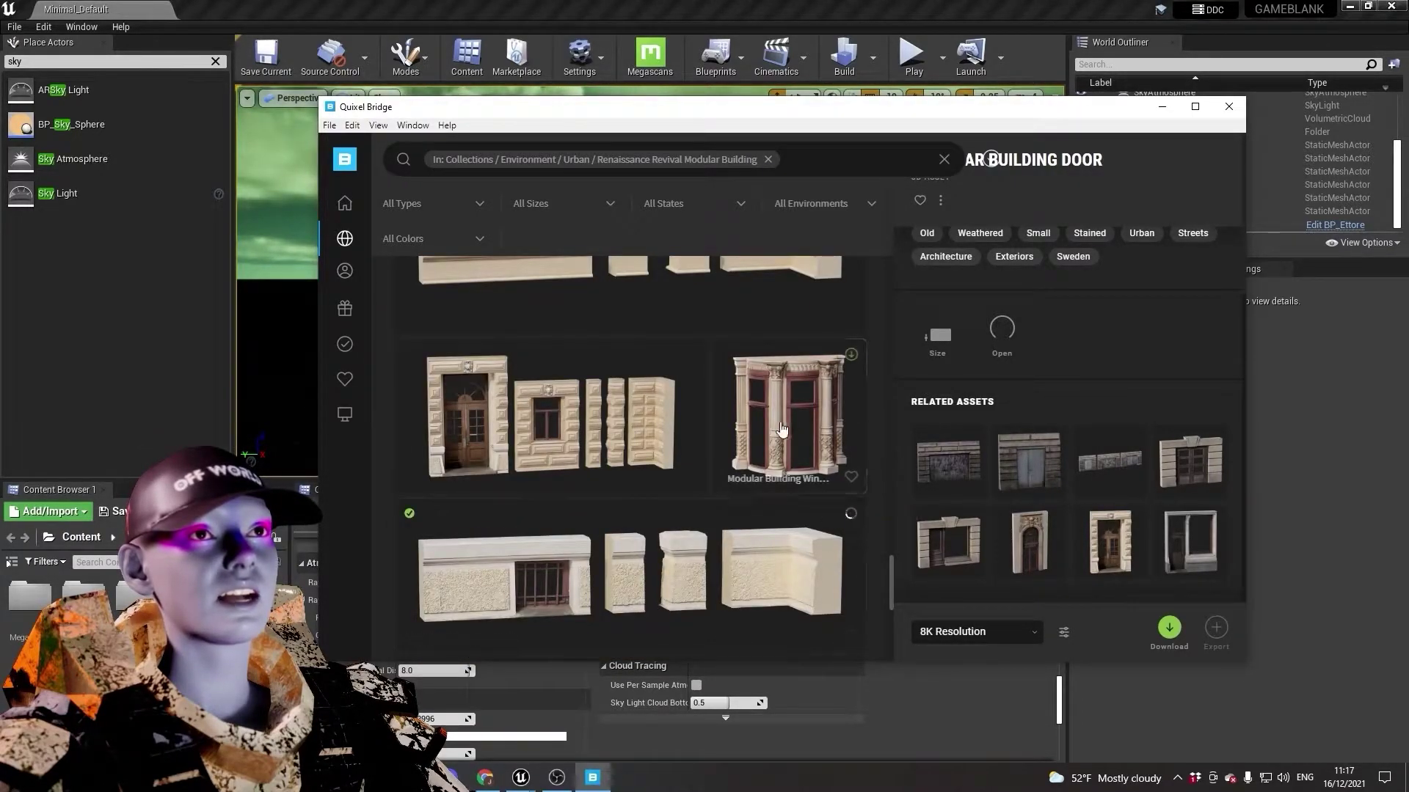
click(851, 354)
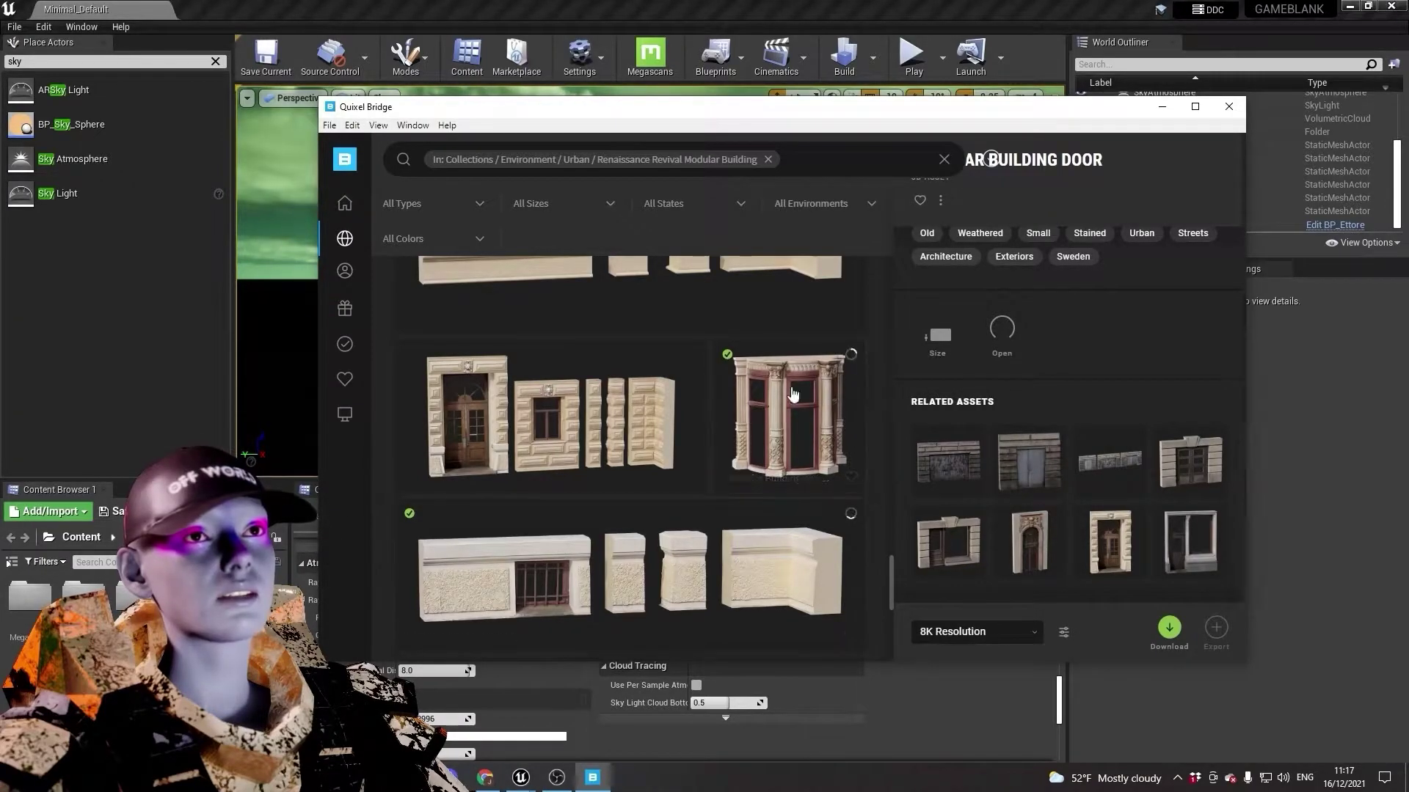
Show the locally stored Megascans assets and open the export settings for the brick Modular Building Window.
click(345, 414)
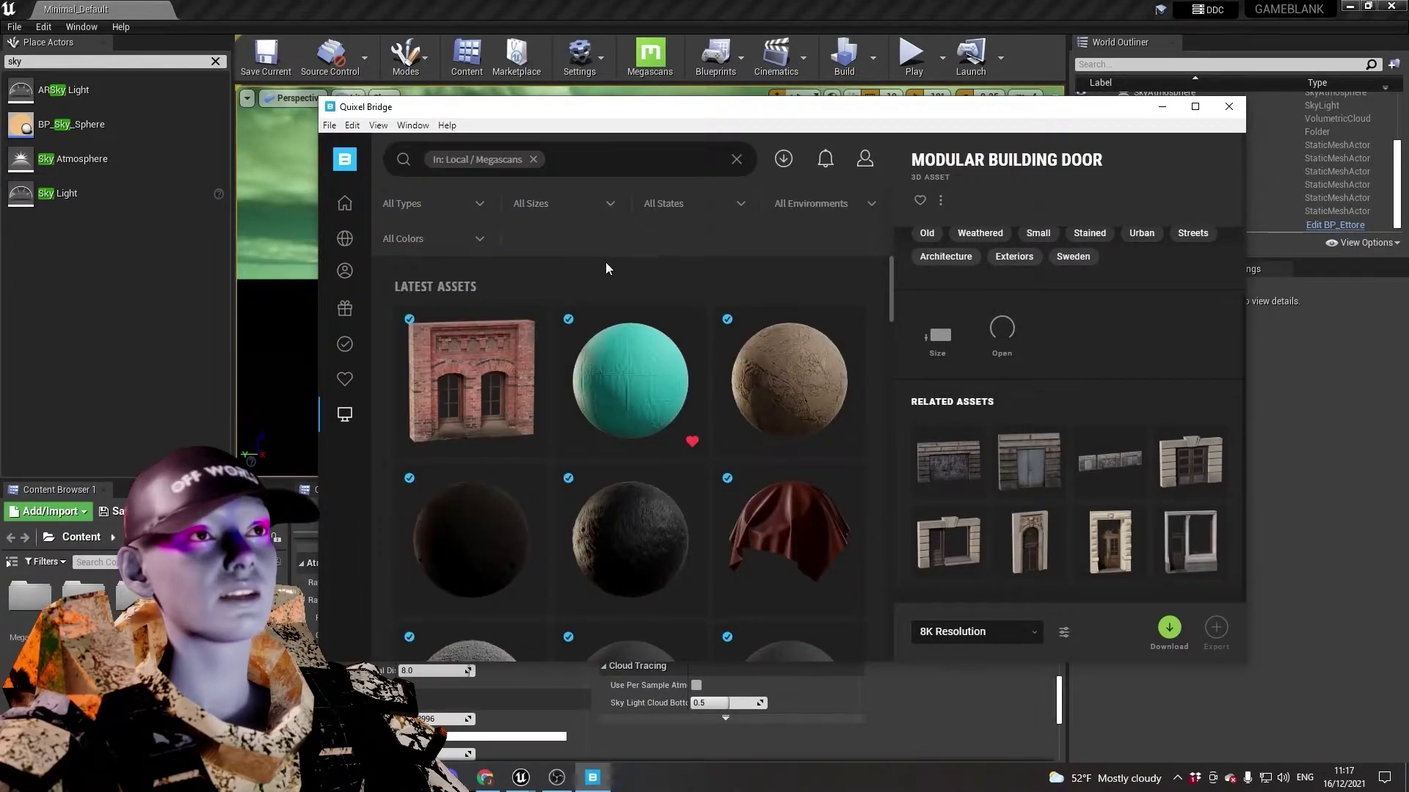
scroll(491, 312, down, 1)
scroll(506, 350, up, 1)
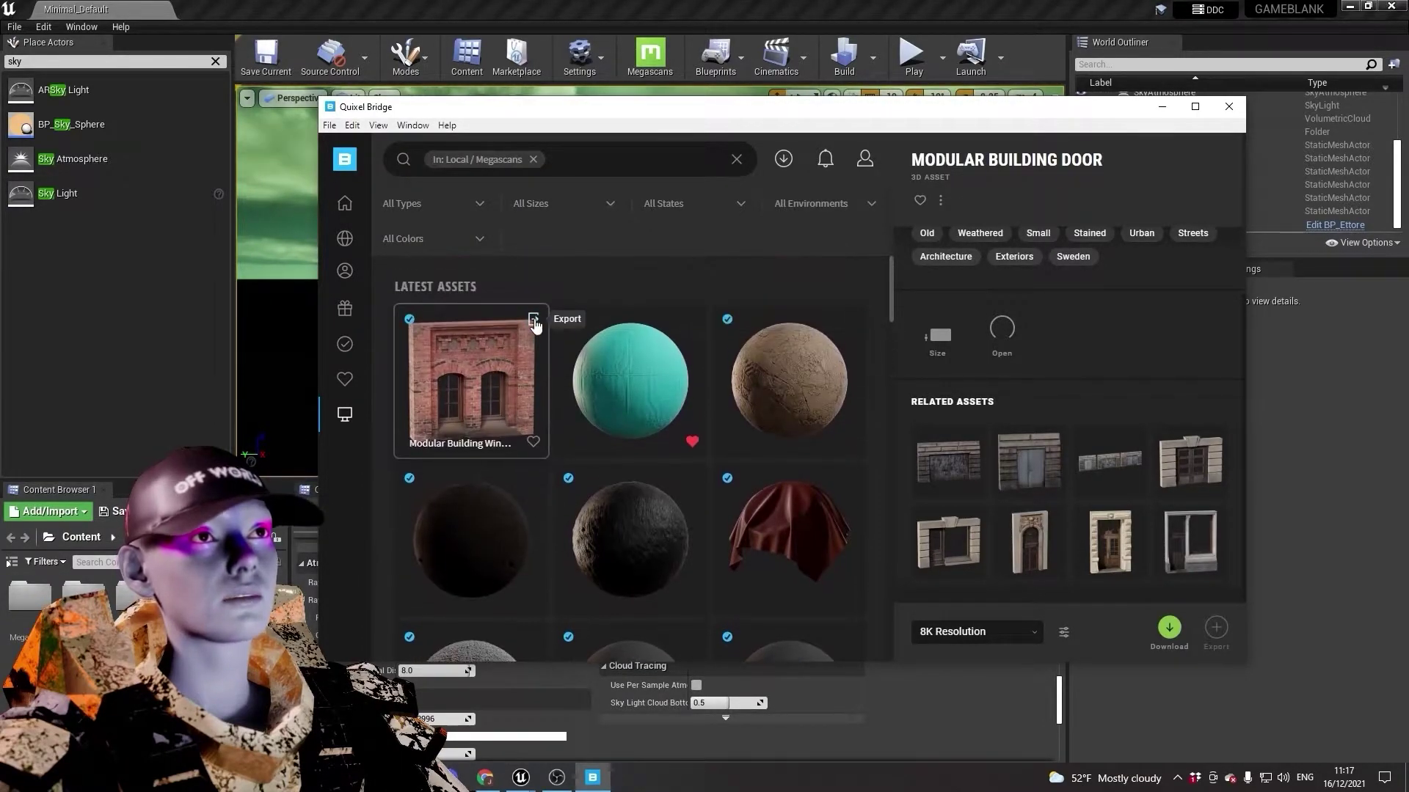
click(535, 322)
click(592, 777)
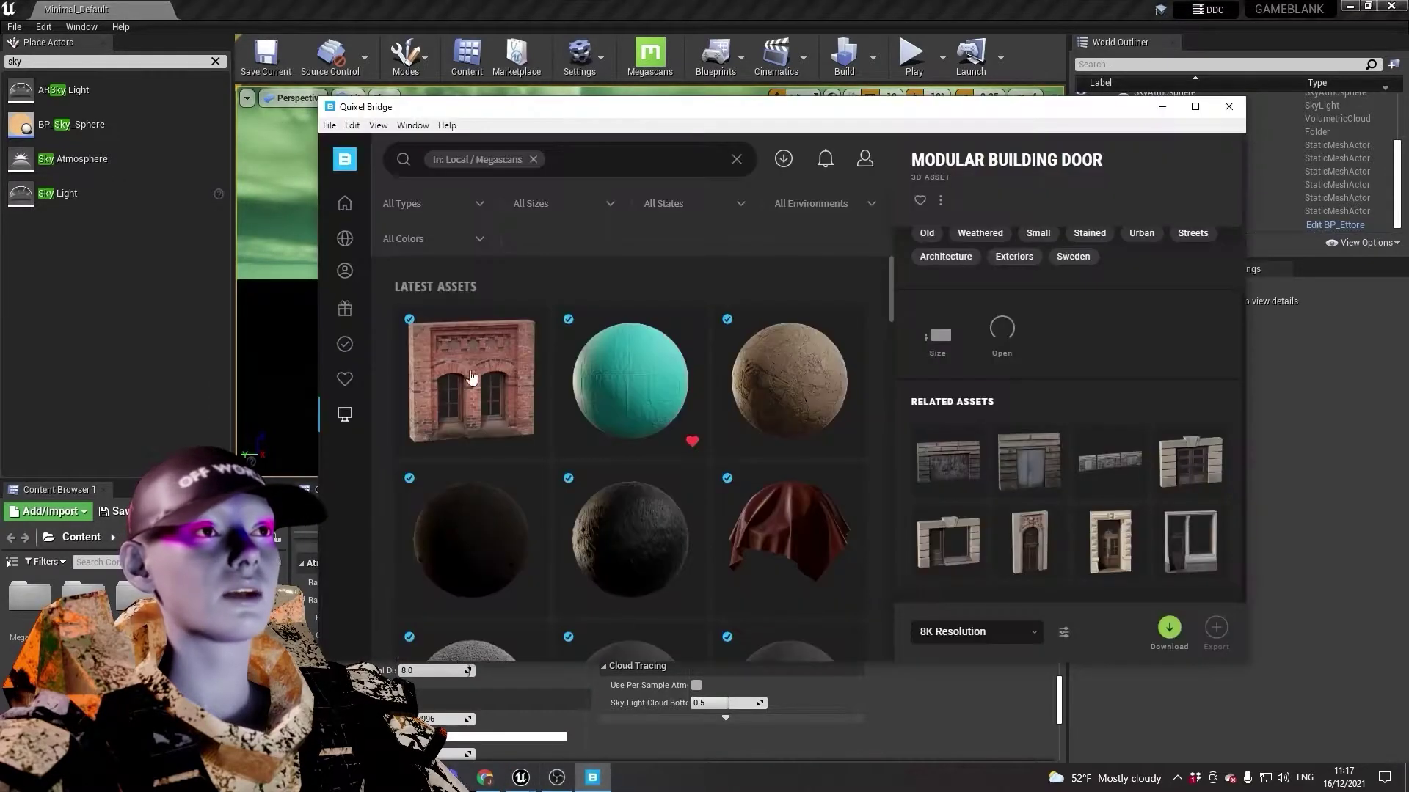
click(533, 323)
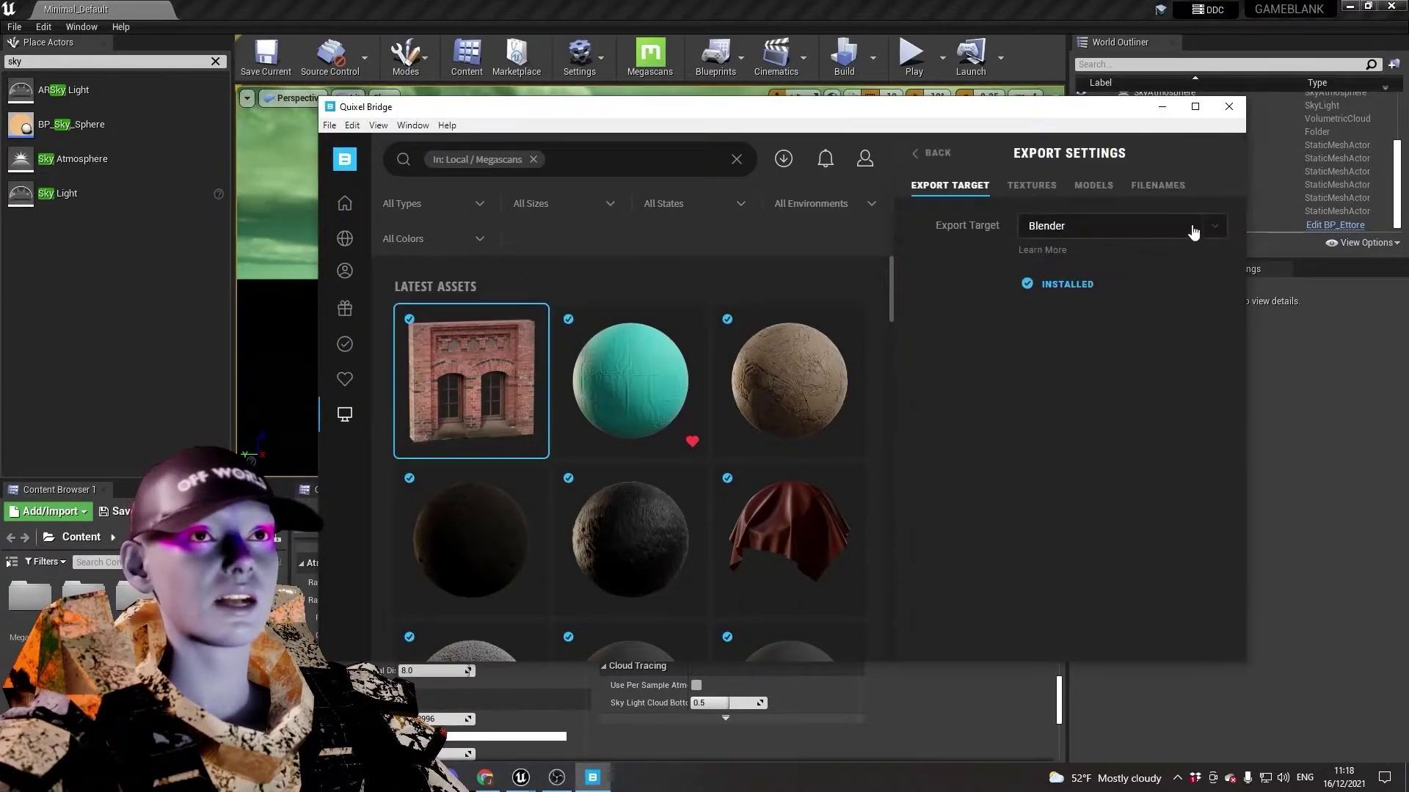
Set the export target to Unreal Engine and update its plugin.
click(1190, 227)
click(1082, 259)
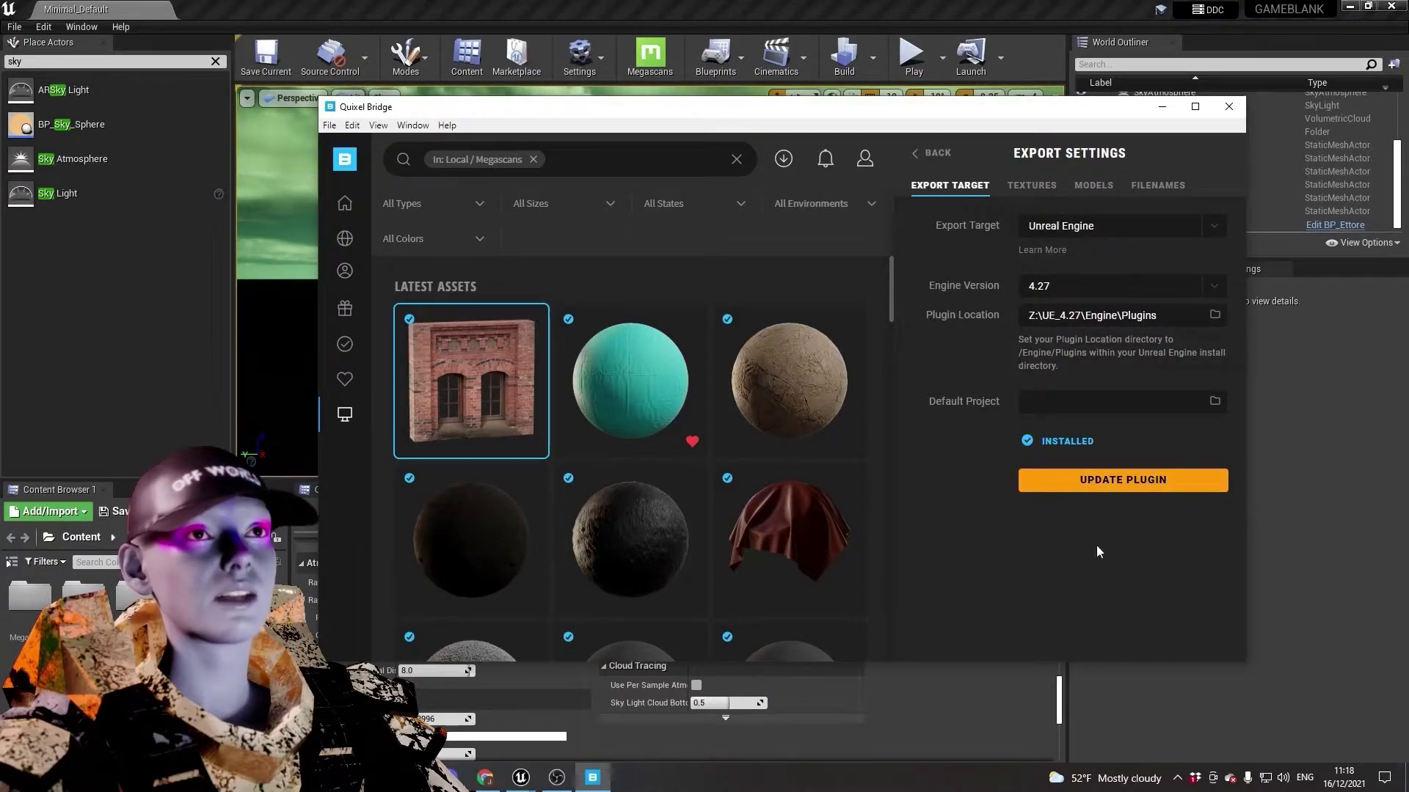
click(1099, 482)
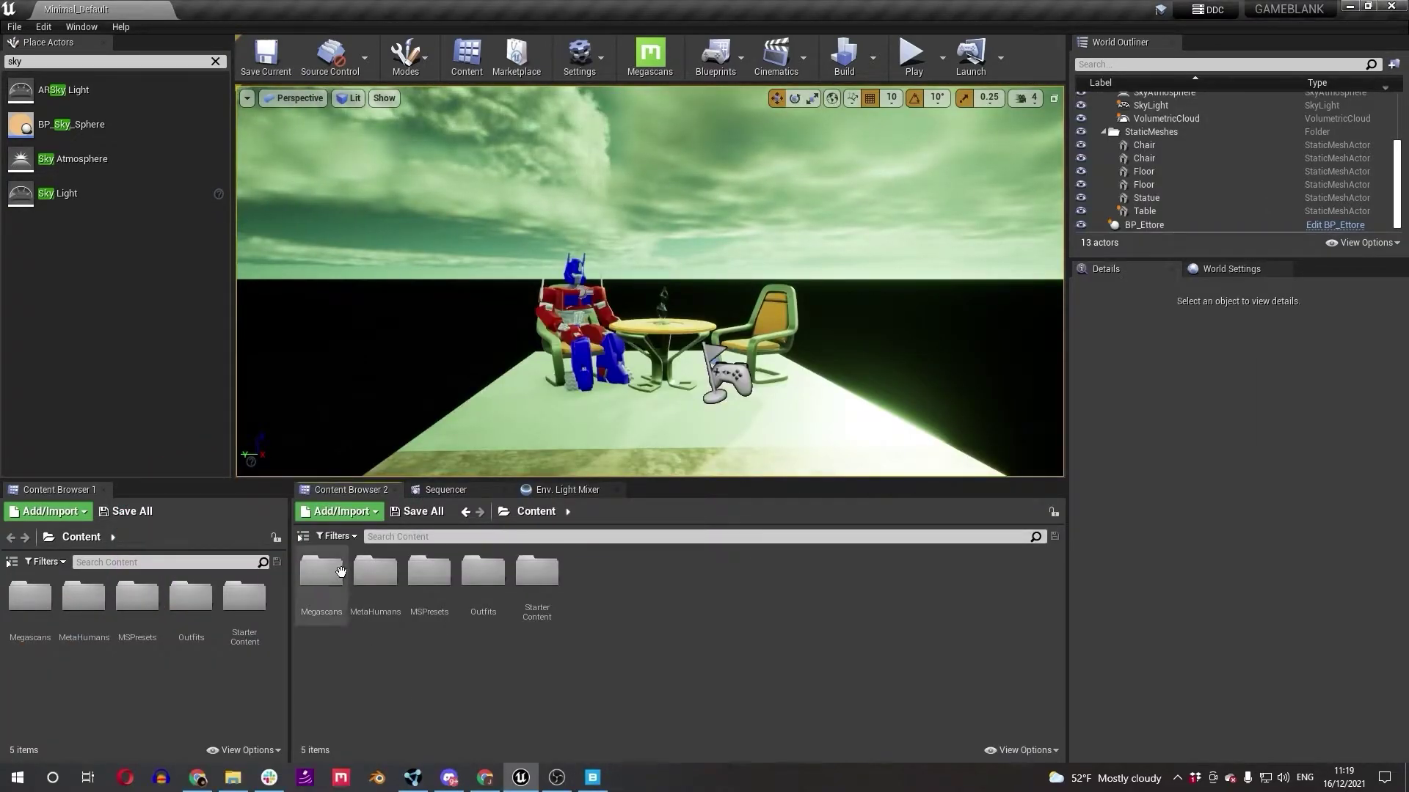
Place the Modular_Building_Window static mesh from Megascans / 3D_Assets in the level beside the empty chair, at about X -350, Y -170, Z 30.
double_click(322, 584)
double_click(329, 588)
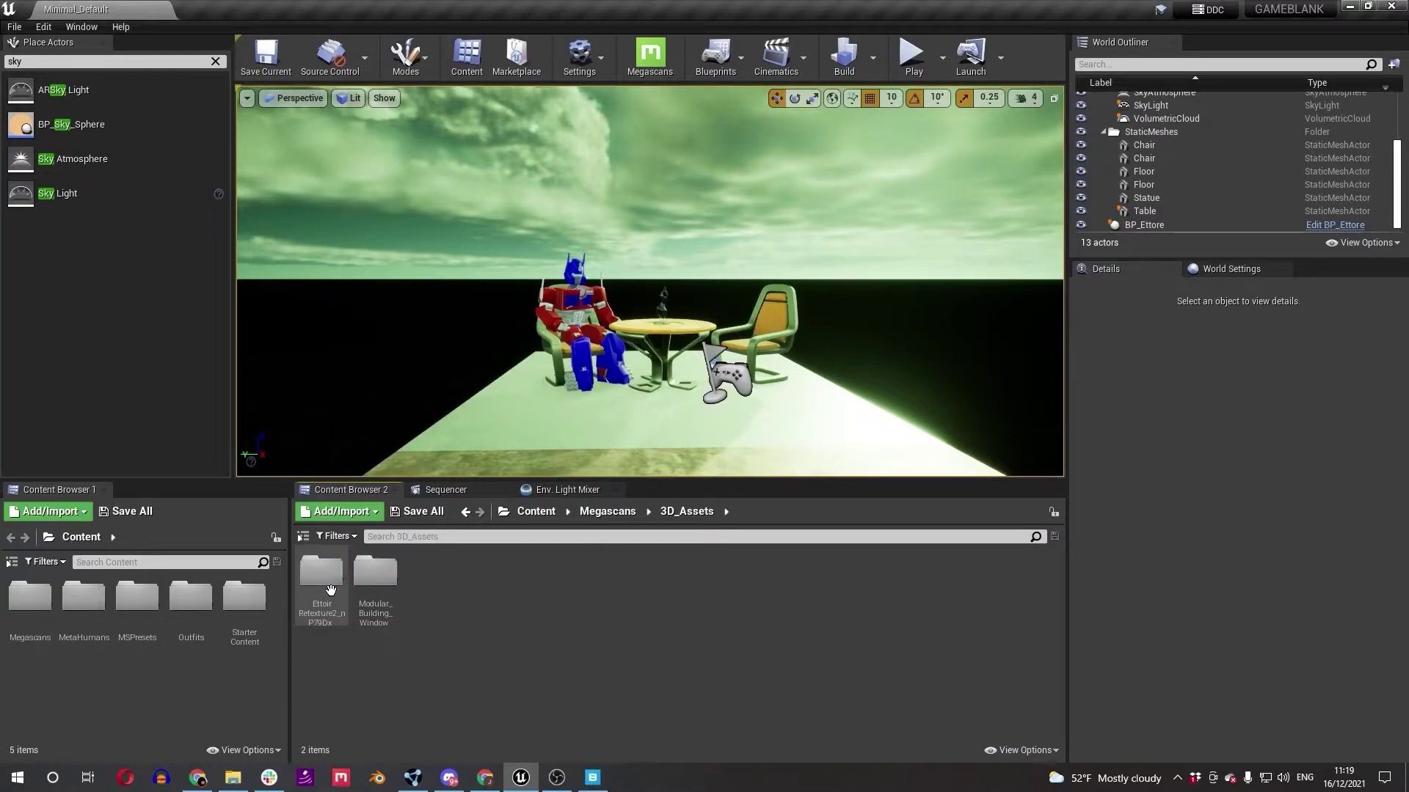
double_click(378, 576)
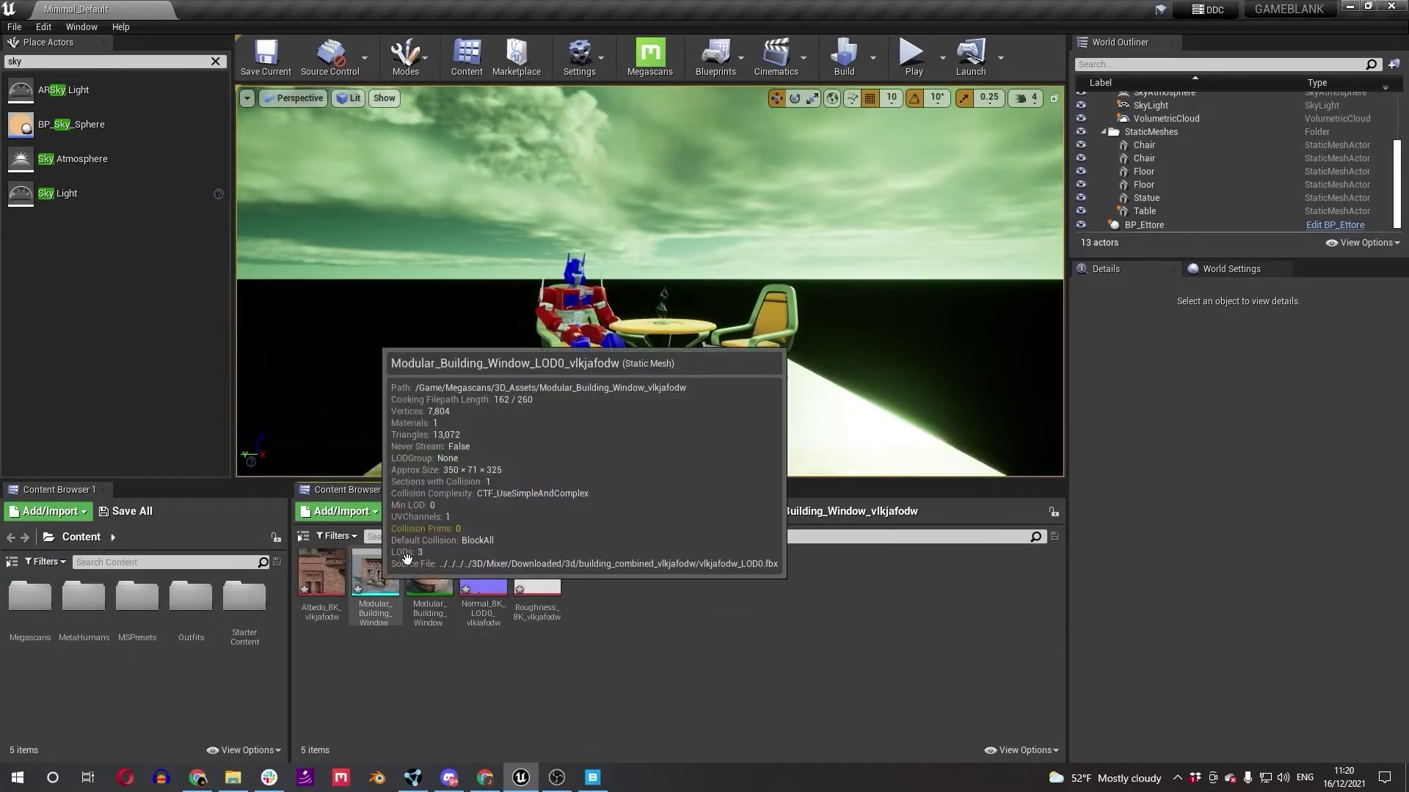
drag(375, 573, 757, 352)
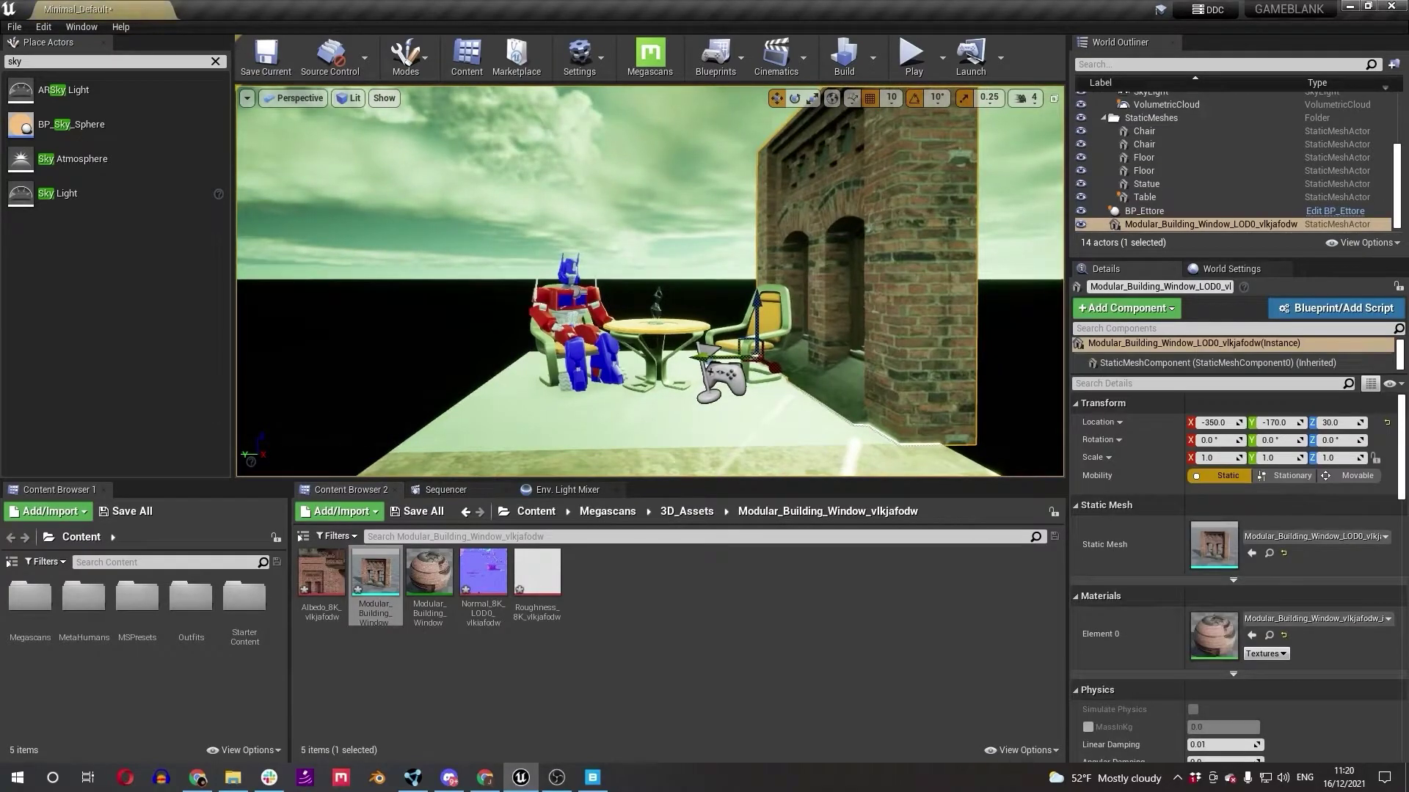
Duplicate the brick window section to lengthen the wall, and copy both sections to the opposite side of the floor at Y 300.
mouse_move(735, 319)
right_down()
mouse_move(785, 367)
mouse_move(735, 318)
right_up()
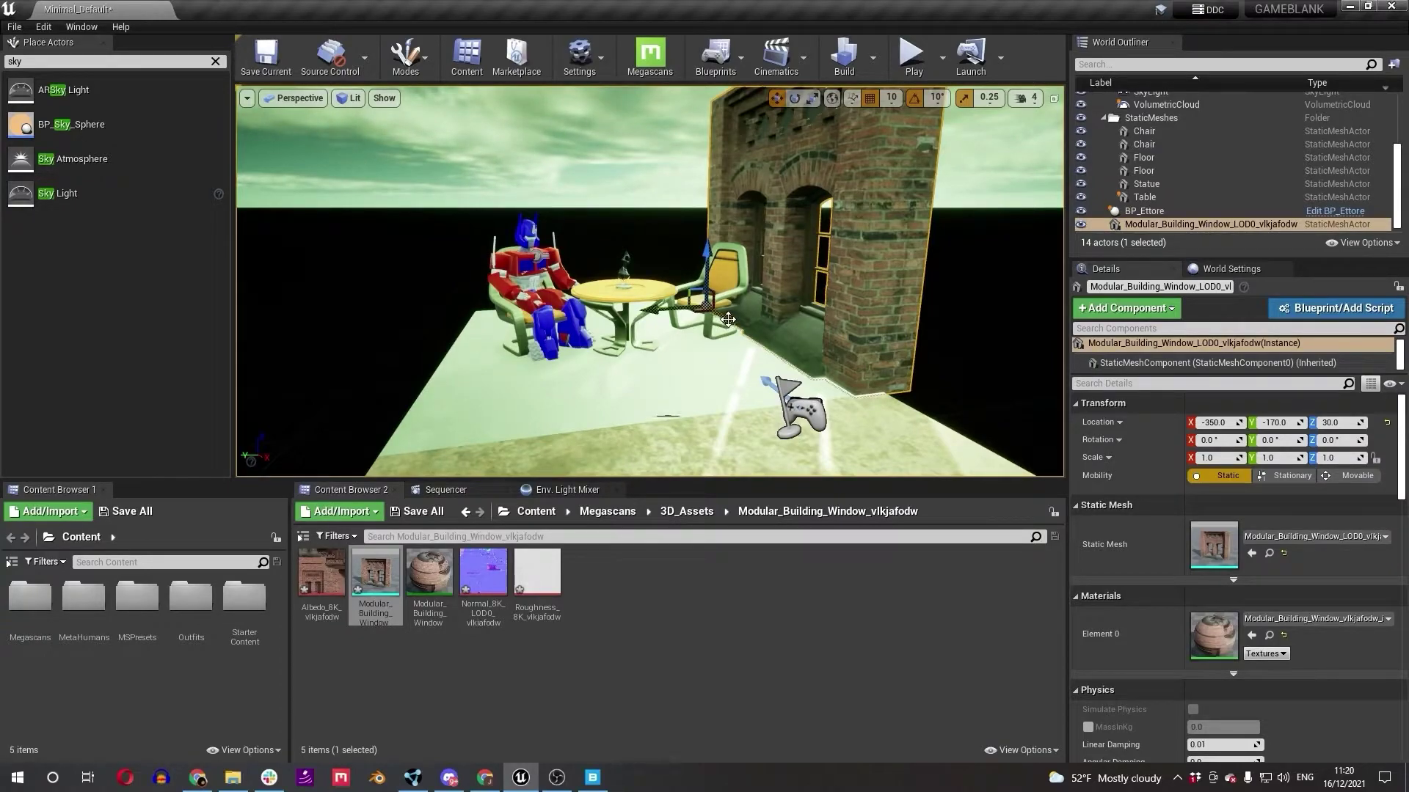
alt+drag(732, 321, 664, 273)
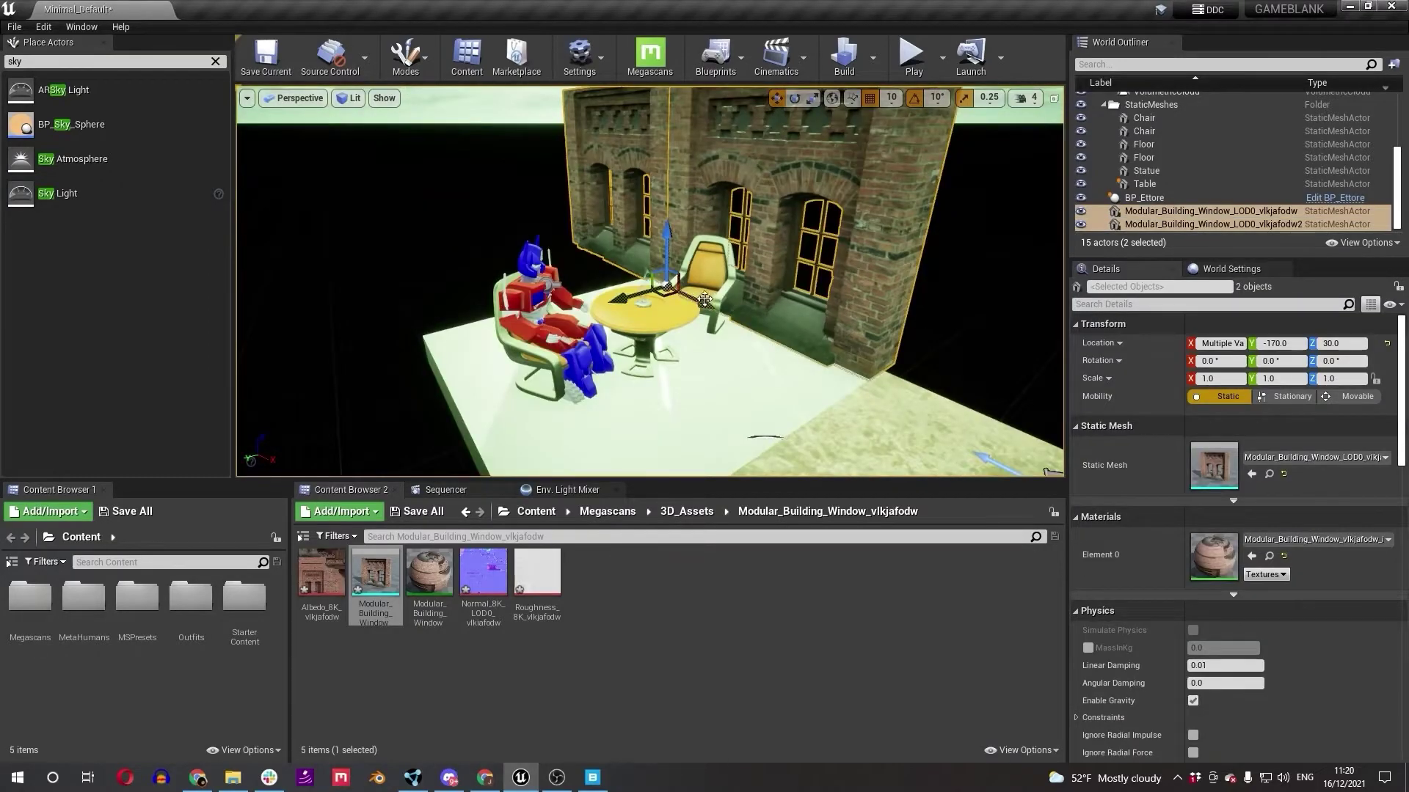
drag(692, 295, 855, 367)
Rotate the two copied wall sections -90 degrees about the Z axis.
right_drag(893, 365, 807, 367)
key(e)
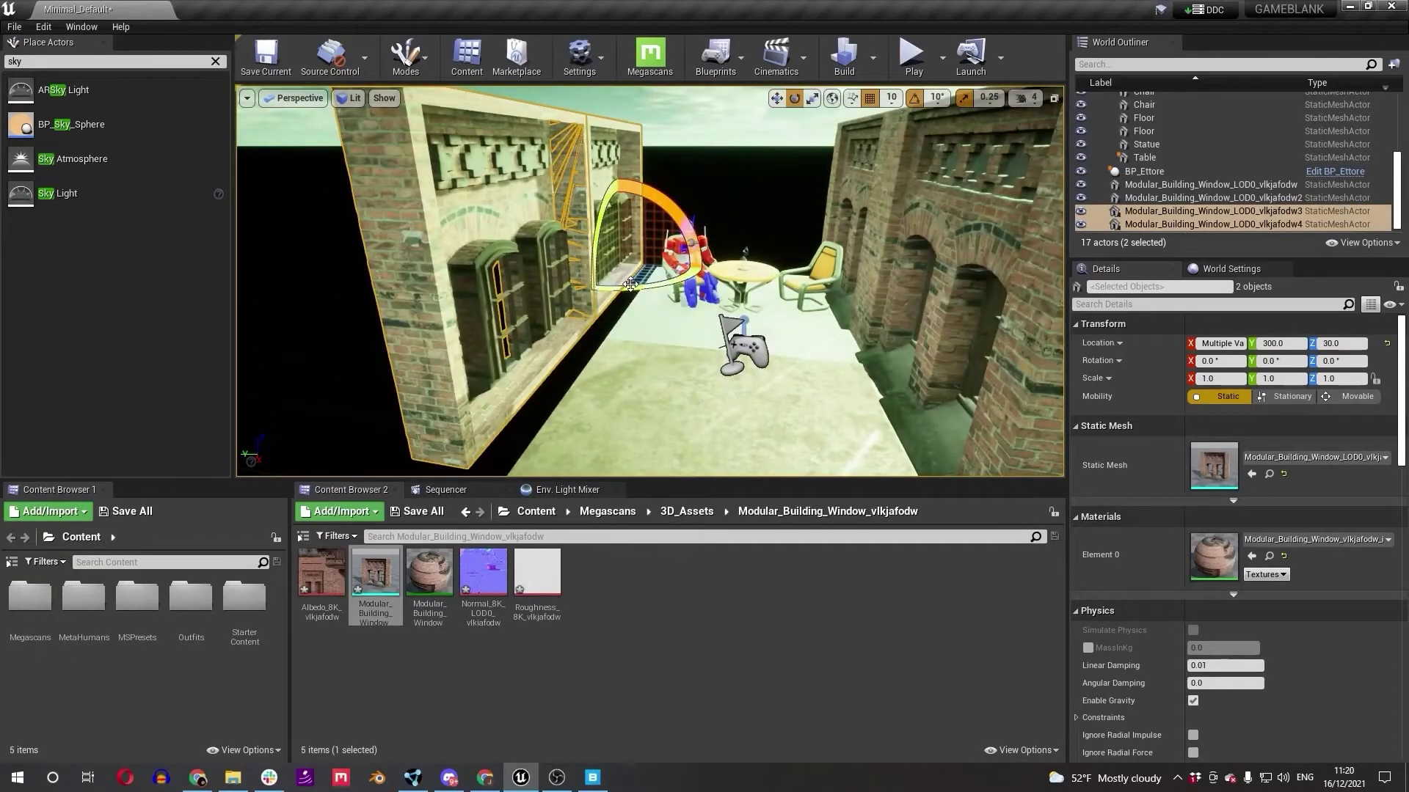
drag(630, 284, 587, 290)
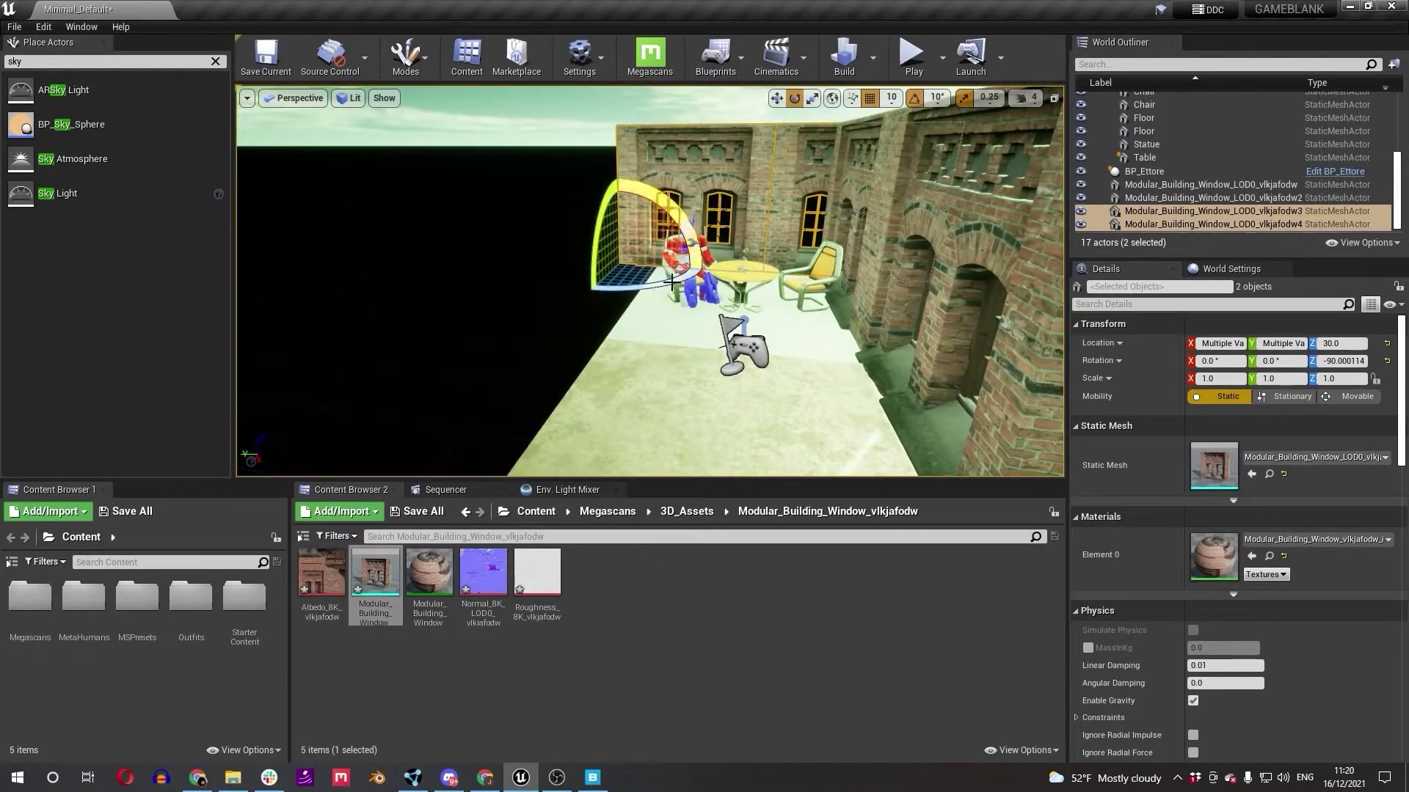
Position the rotated wall sections behind the seated robot so they form a corner with the first brick wall.
right_drag(660, 262, 572, 262)
key(w)
right_drag(779, 254, 779, 254)
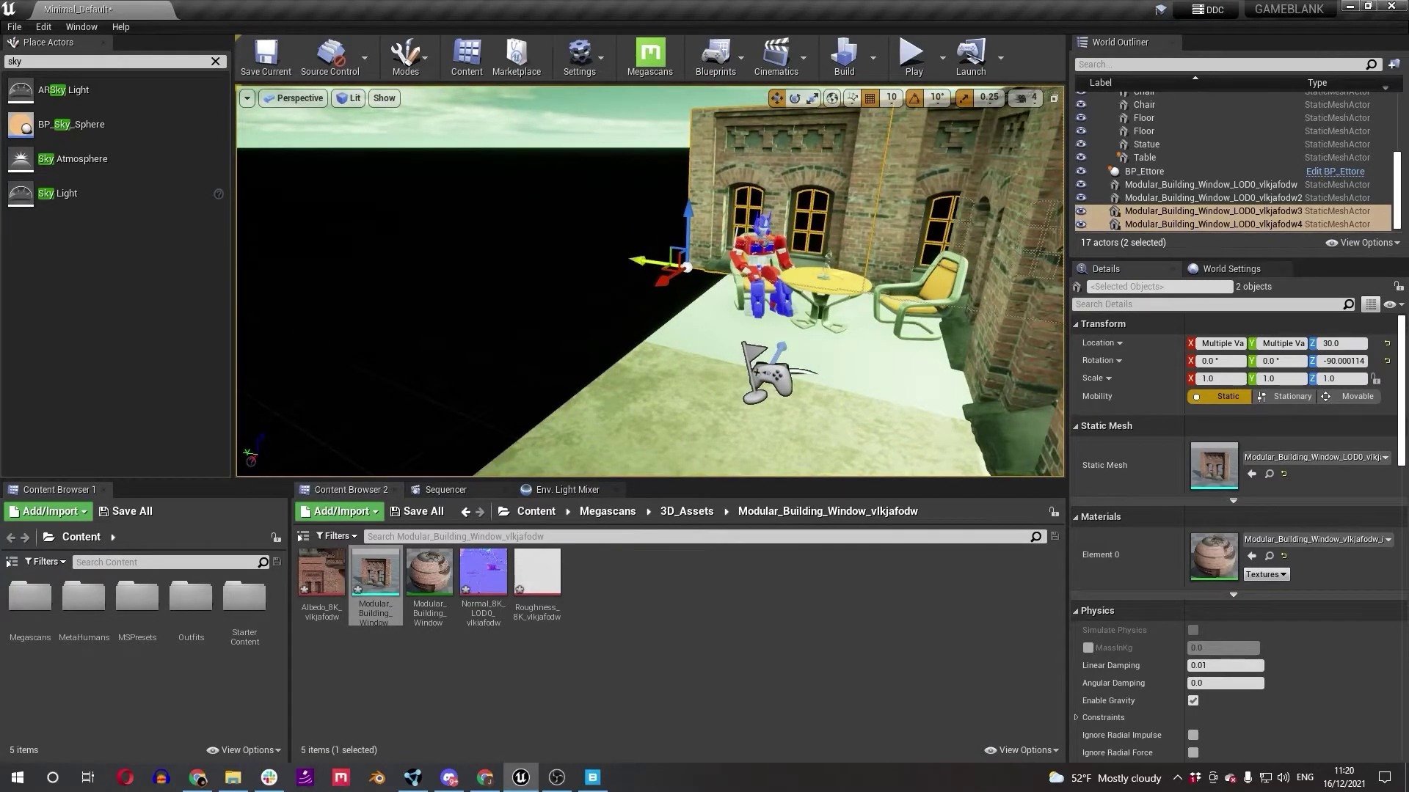
right_drag(795, 277, 640, 341)
key(ctrl+z)
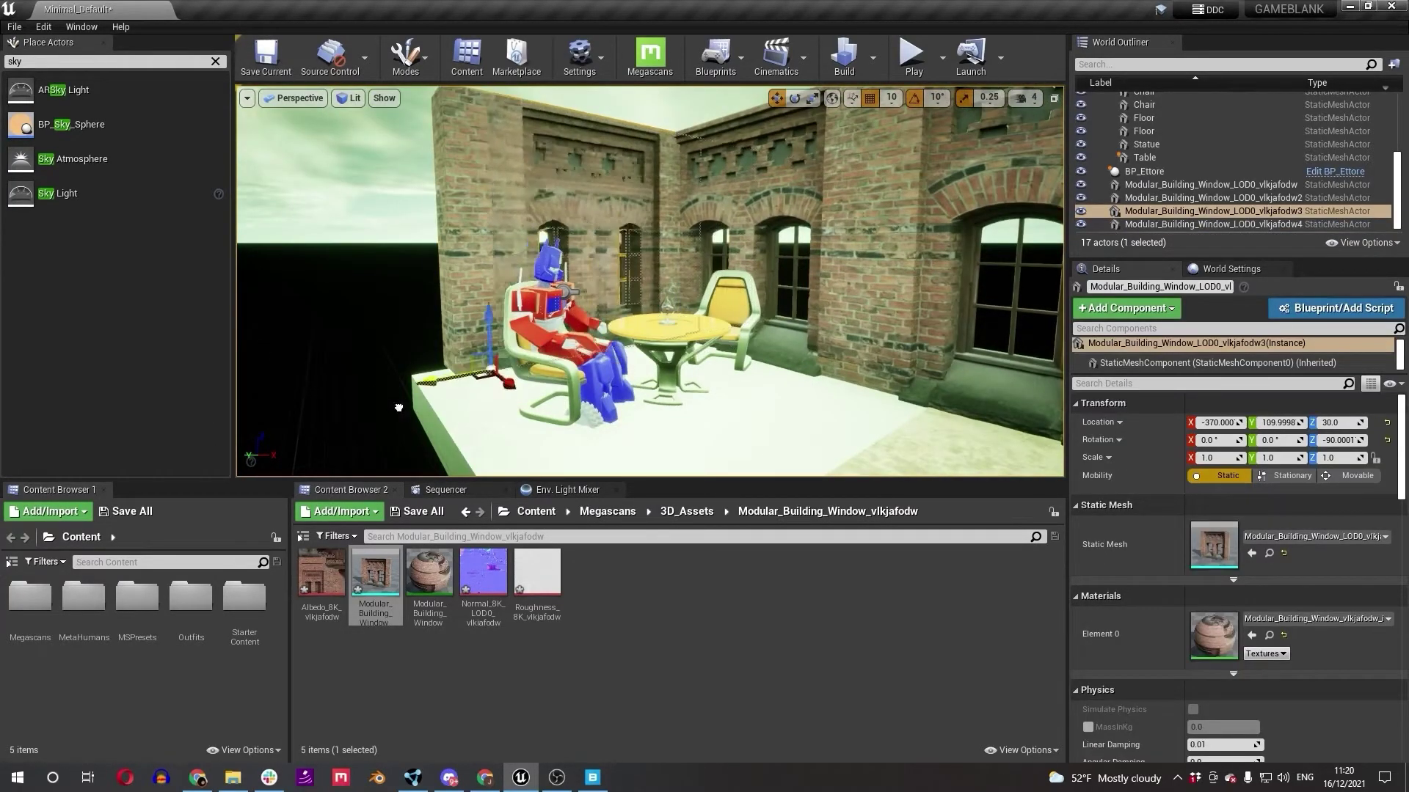
drag(398, 407, 110, 456)
right_drag(729, 355, 761, 396)
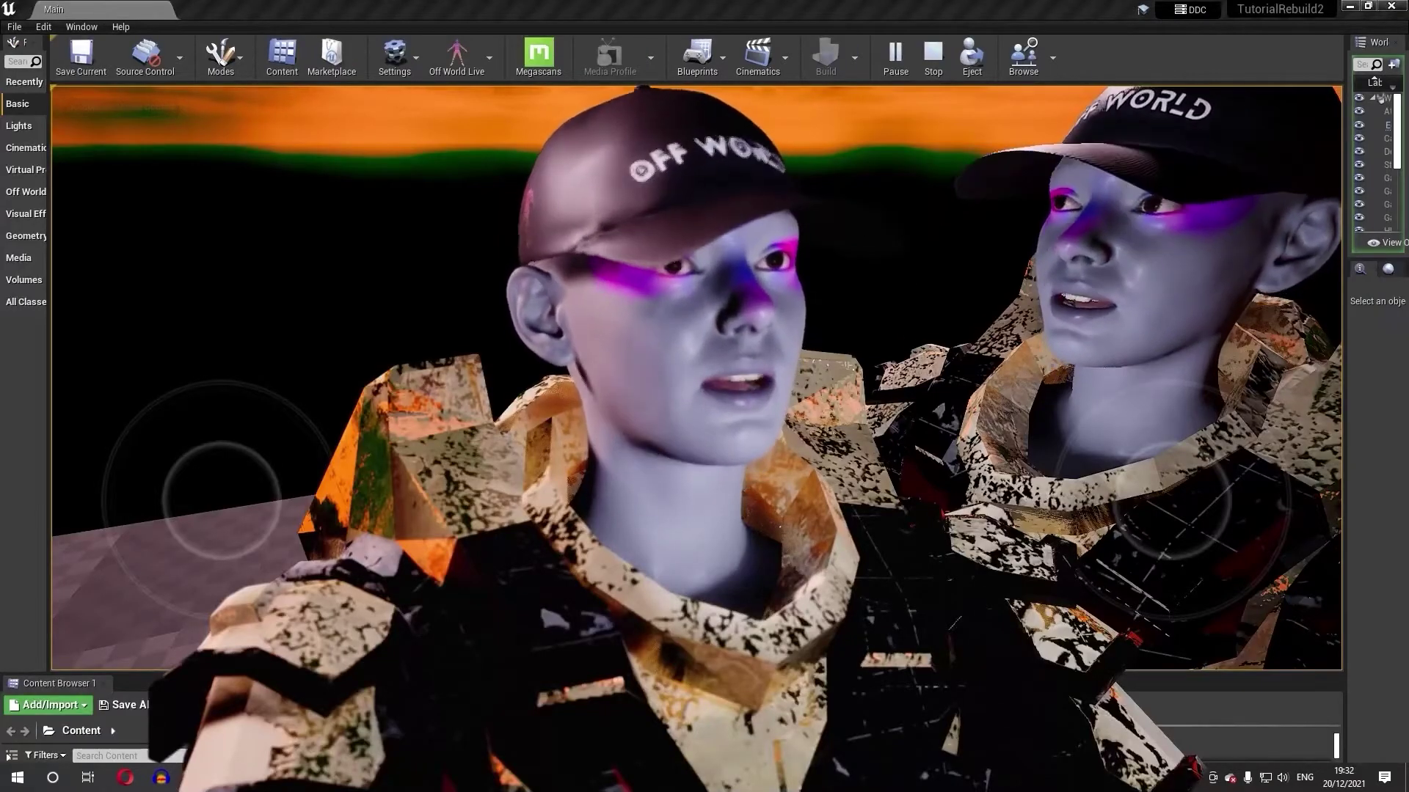